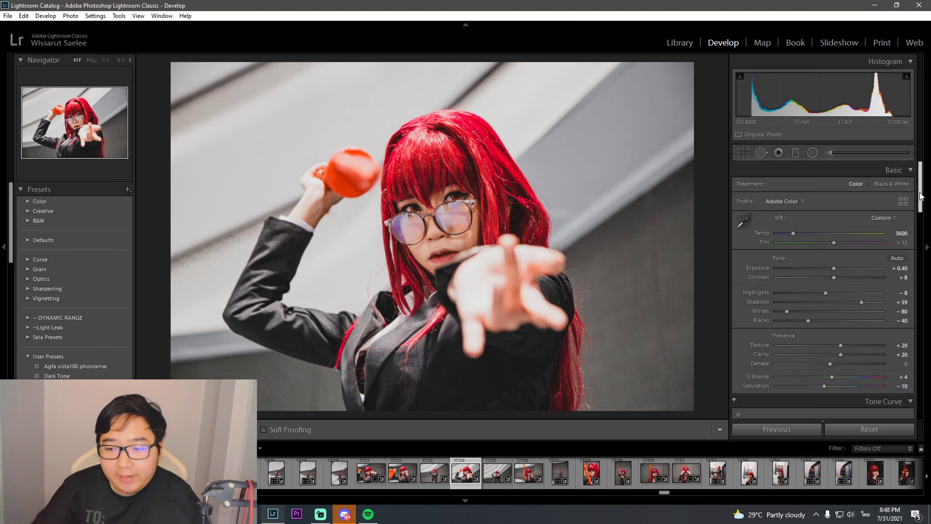
Step: Reset Texture and lower it to -93, checking the softened skin at 1:1 around the glasses
scroll(922, 197, "down", 5)
scroll(922, 197, "up", 3)
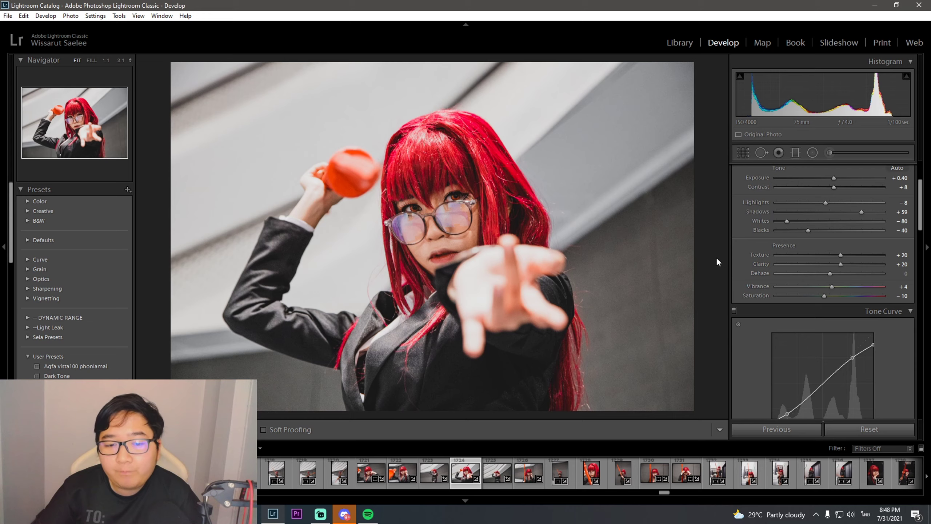
left_click(444, 216)
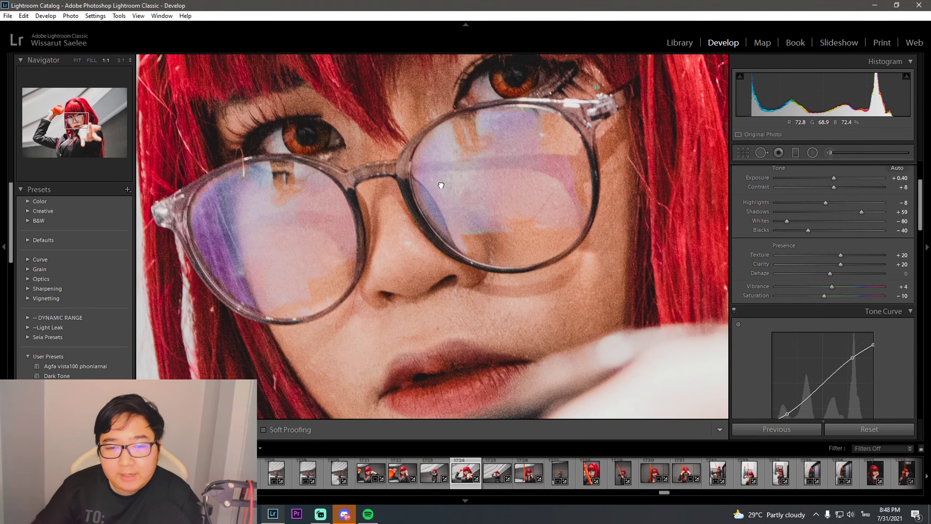
left_click_drag(441, 186, 437, 193)
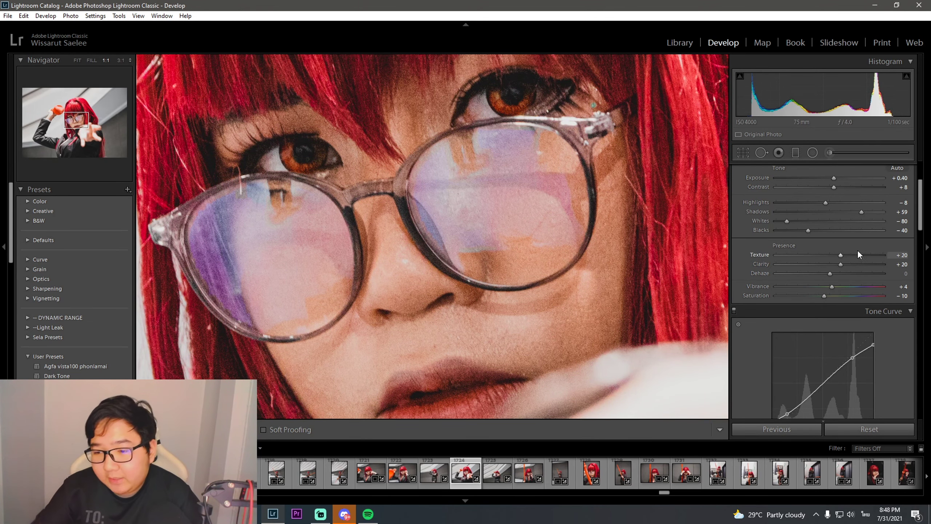
double_click(839, 255)
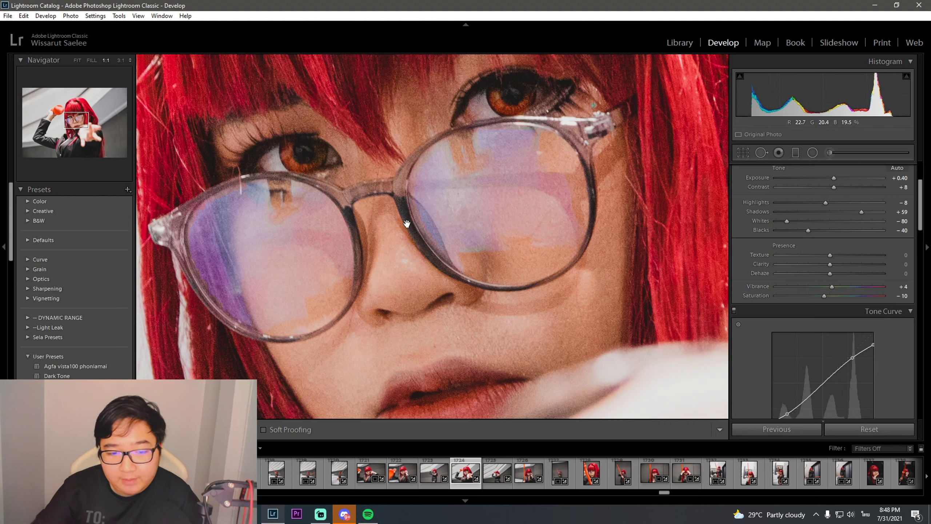
left_click_drag(831, 255, 780, 256)
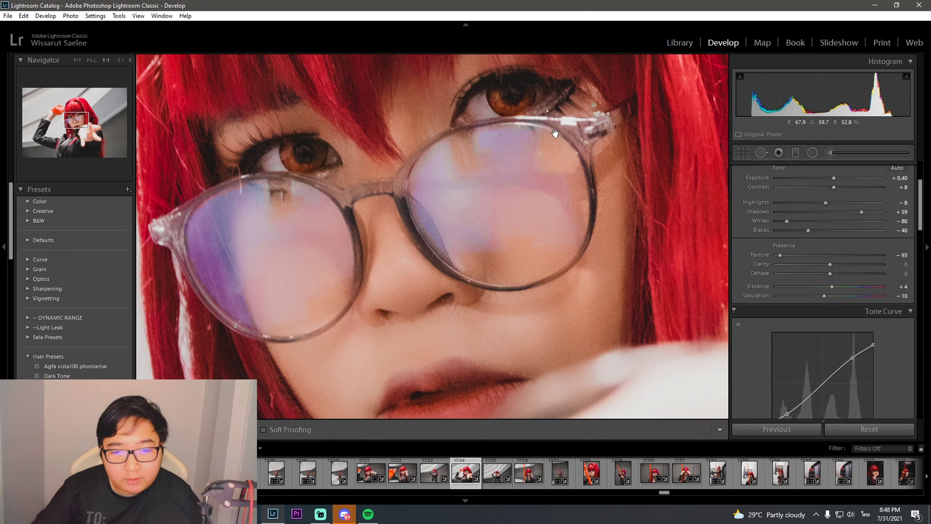
left_click(486, 160)
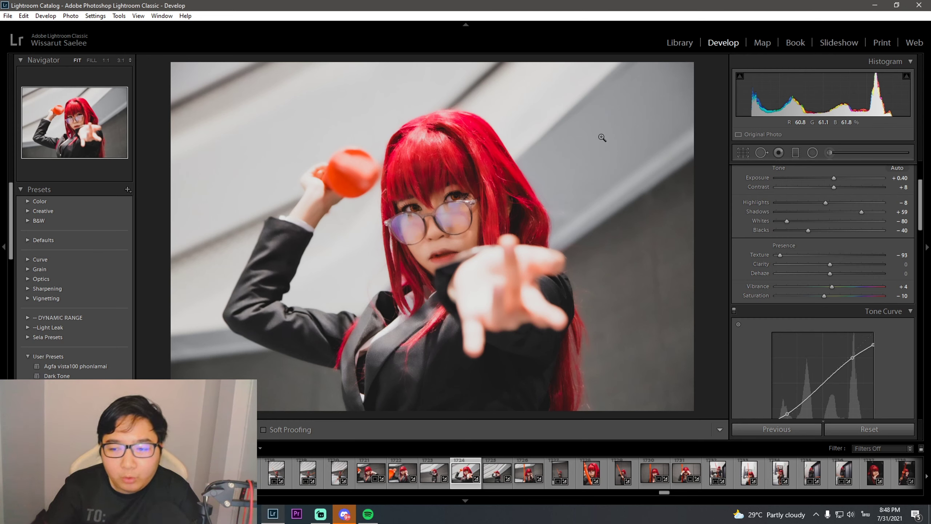
Step: Raise Texture to about +79, inspecting face detail at 1:1 around the glasses
mouse_move(783, 255)
left_mouse_down()
mouse_move(847, 258)
mouse_move(803, 258)
left_mouse_up()
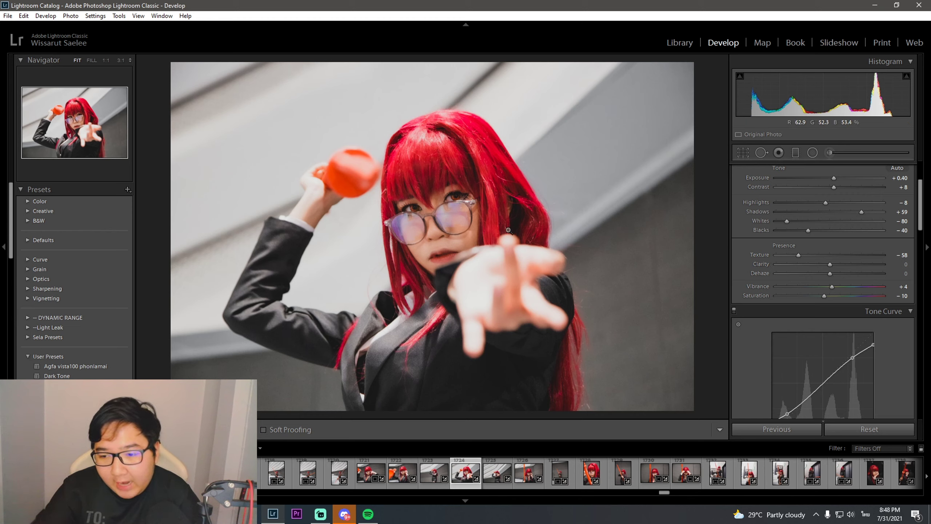
mouse_move(800, 255)
left_mouse_down()
mouse_move(871, 255)
mouse_move(844, 259)
mouse_move(863, 254)
left_mouse_up()
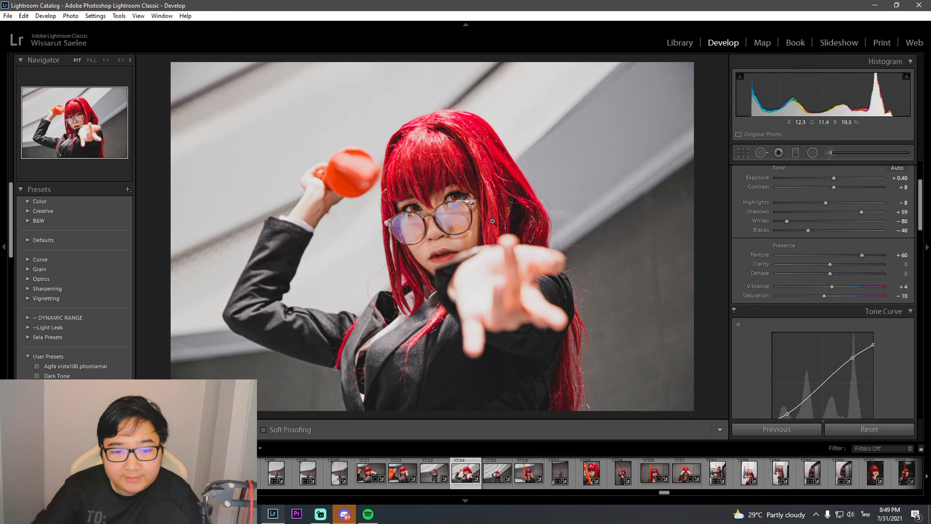
left_click(444, 221)
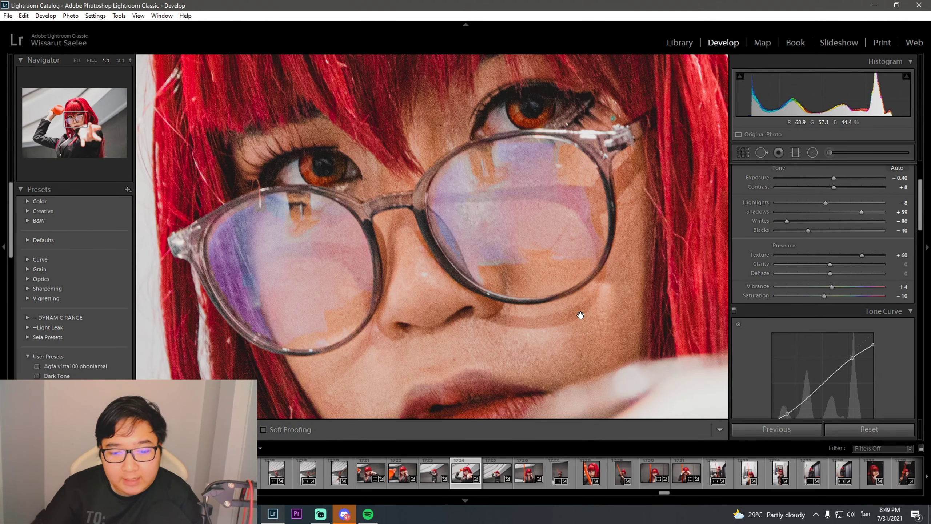
left_click_drag(580, 316, 569, 302)
left_click_drag(452, 270, 423, 257)
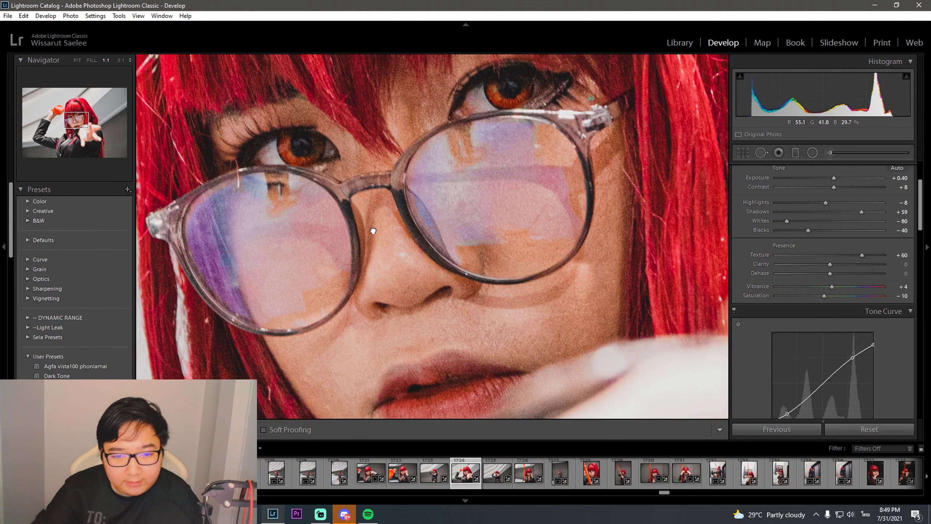
left_click_drag(349, 220, 376, 233)
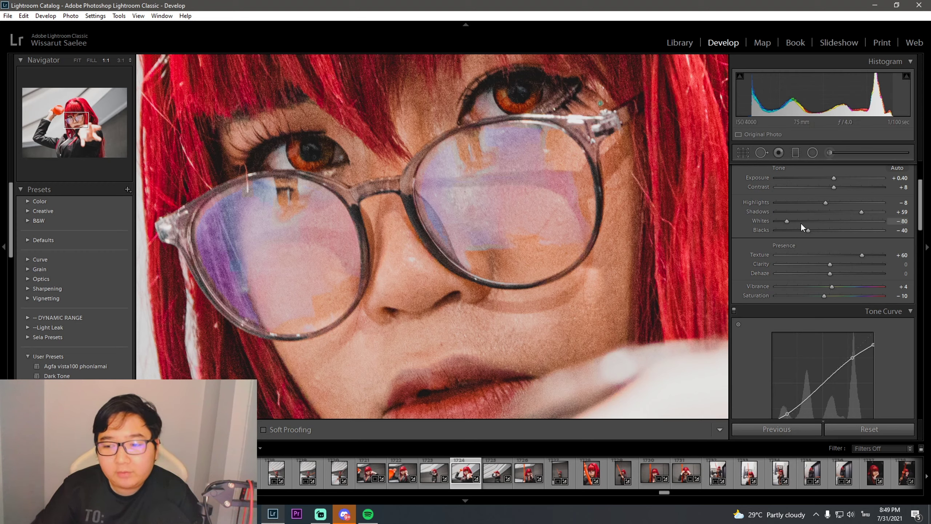
mouse_move(862, 255)
left_mouse_down()
mouse_move(847, 255)
mouse_move(869, 254)
left_mouse_up()
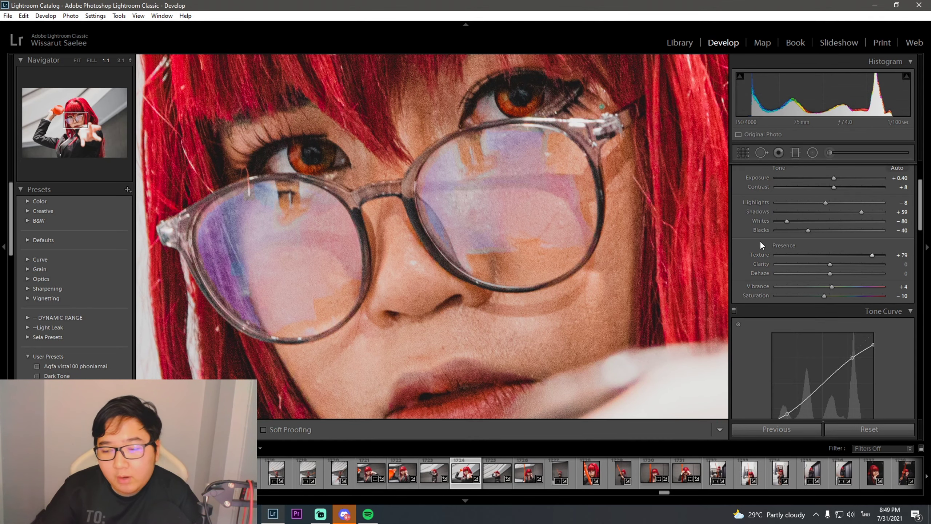
left_click(514, 197)
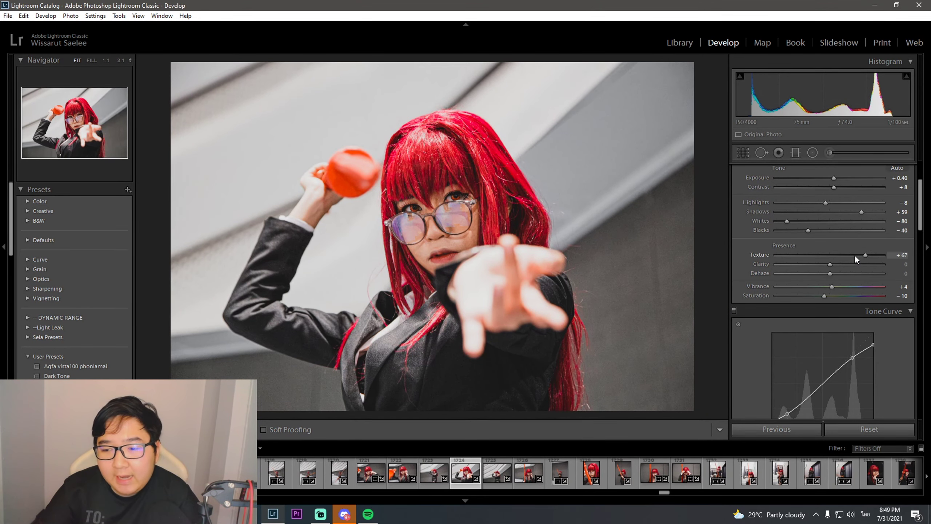
Step: Lower Texture to -25 and compare Clarity +40 on the glasses bridge at 1:1
mouse_move(854, 256)
left_mouse_down()
mouse_move(846, 255)
mouse_move(884, 259)
left_mouse_up()
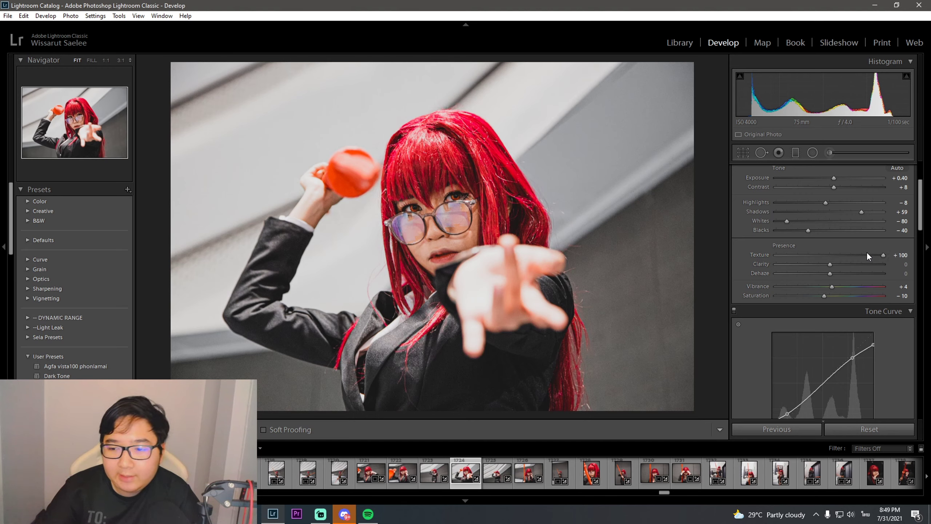
left_click_drag(882, 255, 840, 254)
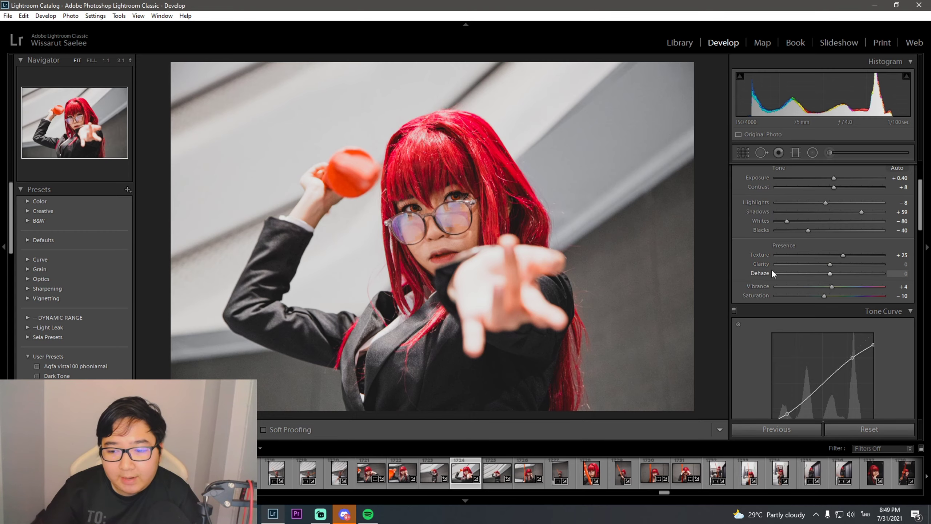
left_click(417, 212)
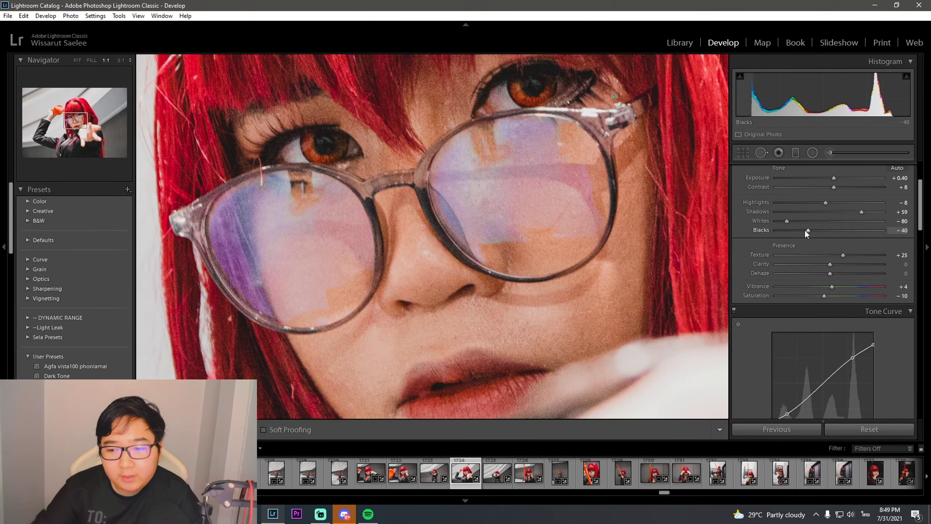
mouse_move(830, 264)
left_mouse_down()
mouse_move(803, 266)
mouse_move(869, 272)
mouse_move(791, 268)
mouse_move(856, 267)
mouse_move(801, 264)
mouse_move(830, 255)
mouse_move(851, 266)
left_mouse_up()
double_click(801, 264)
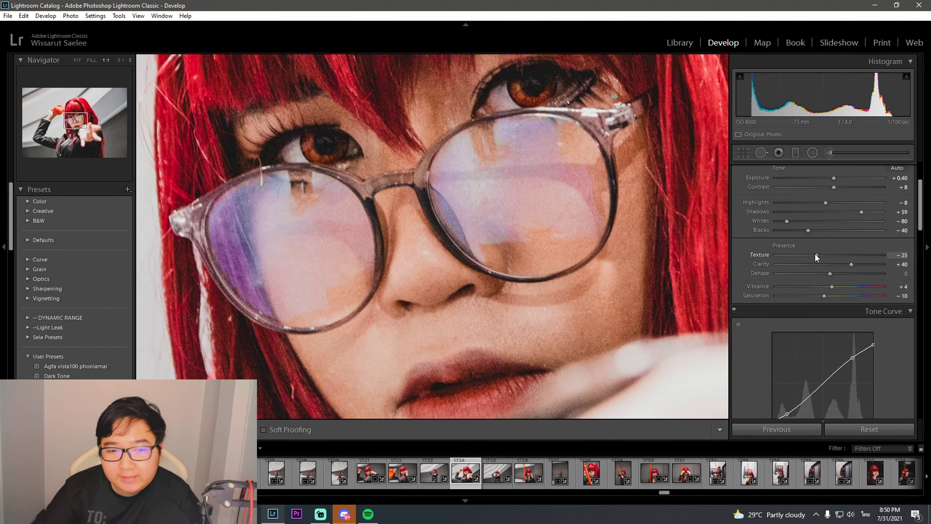
Step: Reset Clarity and Texture, then set Texture +25 and Clarity -15, checking at 1:1
double_click(852, 265)
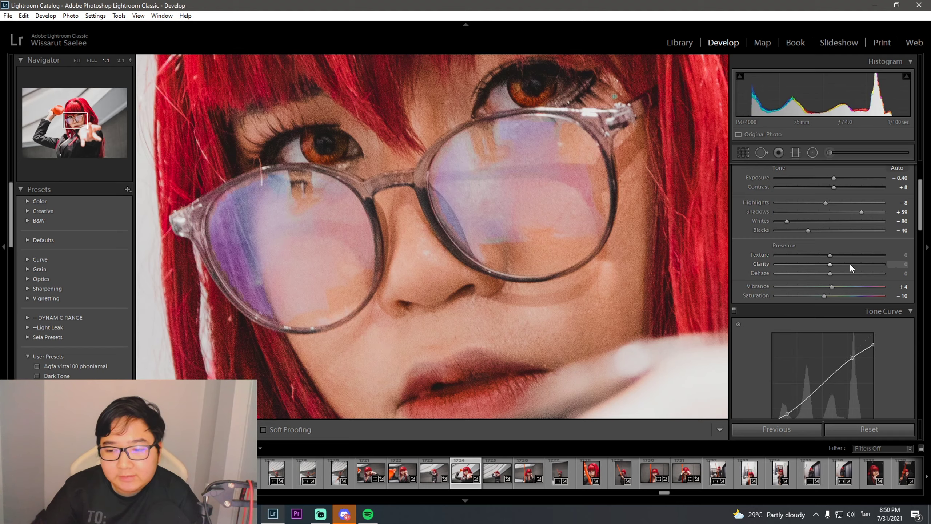
left_click(853, 255)
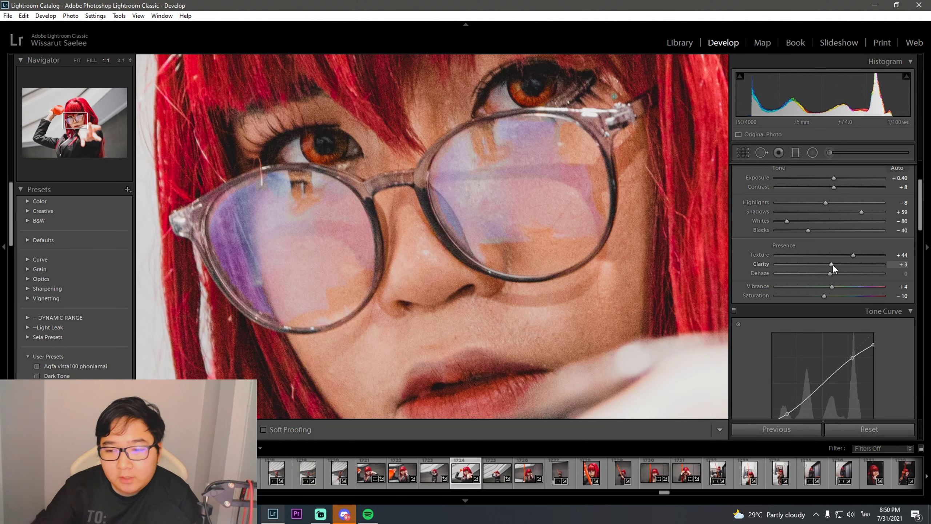
left_click(854, 254)
double_click(853, 253)
left_click(492, 200)
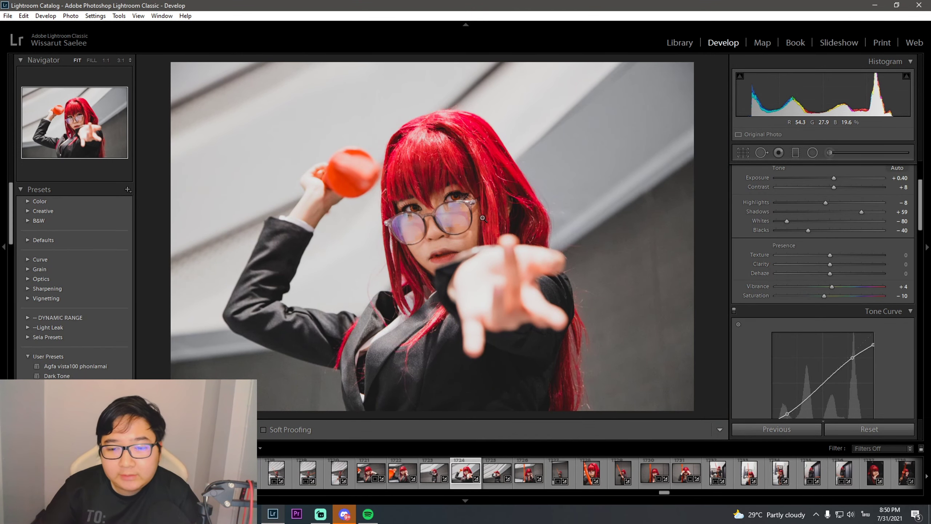
key("z")
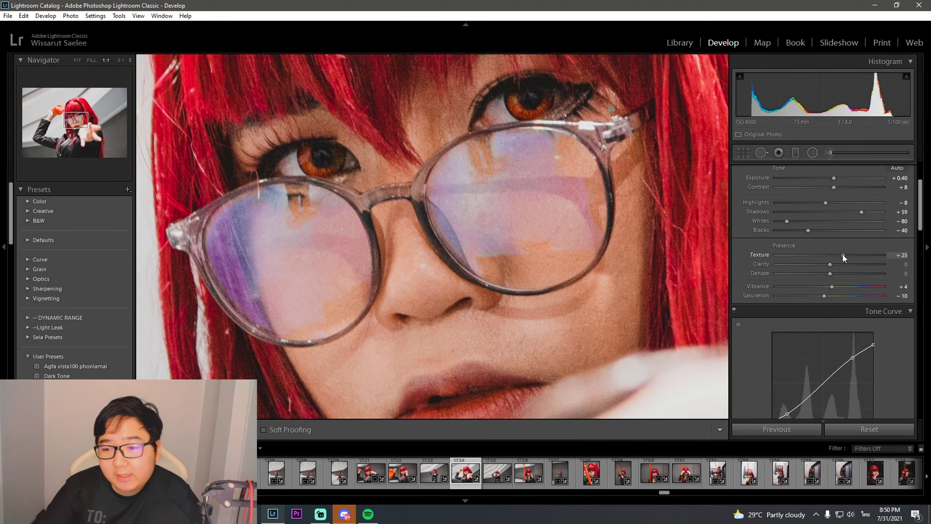
left_click_drag(843, 254, 841, 254)
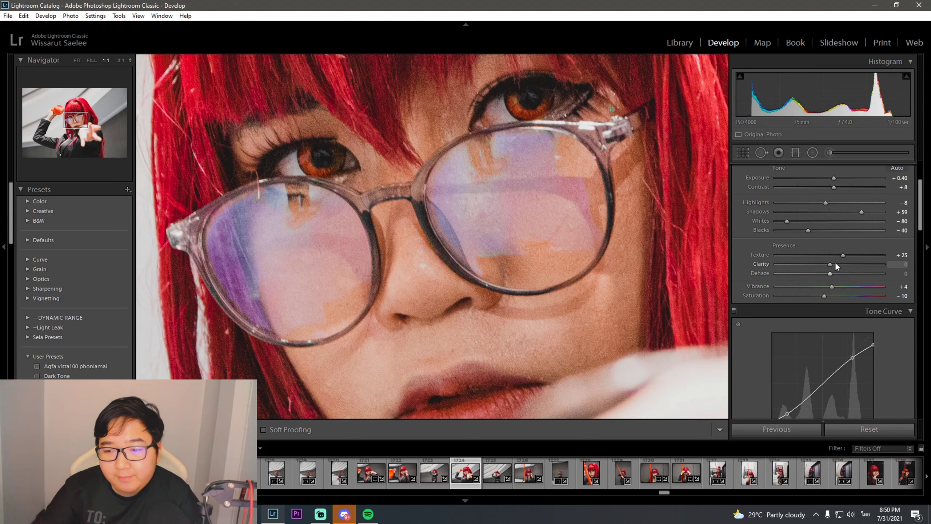
left_click(480, 226)
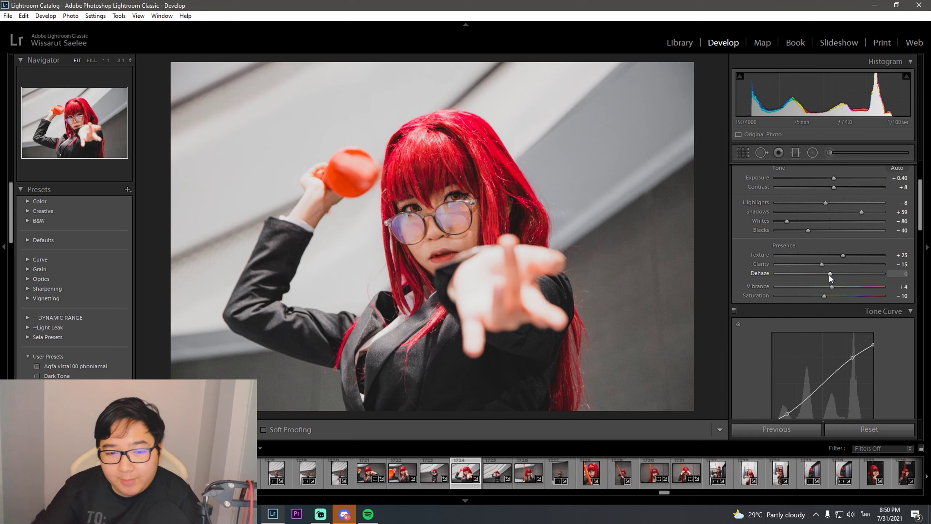
Step: Set Dehaze to +10 and bring the Detail sharpening and noise reduction sliders into view
mouse_move(829, 274)
left_mouse_down()
mouse_move(819, 275)
mouse_move(834, 280)
mouse_move(816, 278)
mouse_move(840, 283)
left_mouse_up()
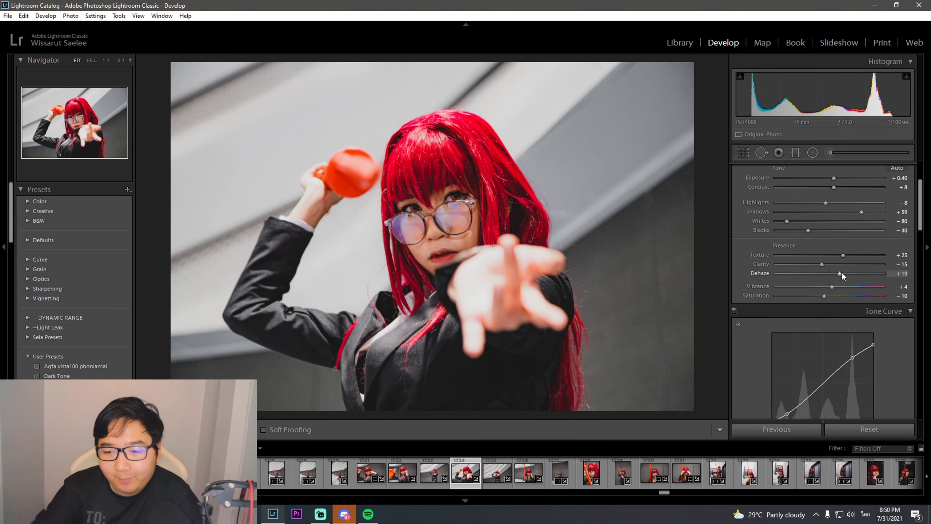
left_click_drag(841, 273, 815, 274)
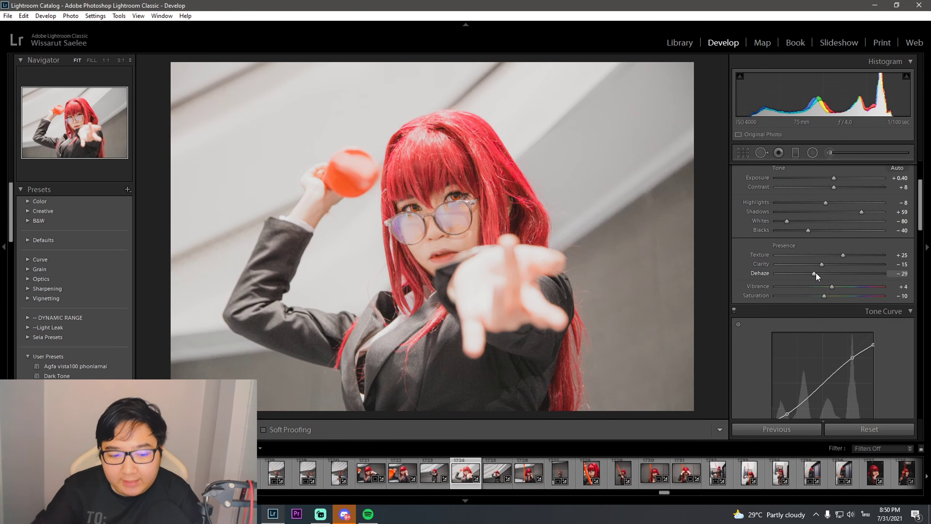
mouse_move(814, 274)
left_mouse_down()
mouse_move(836, 273)
mouse_move(821, 274)
left_mouse_up()
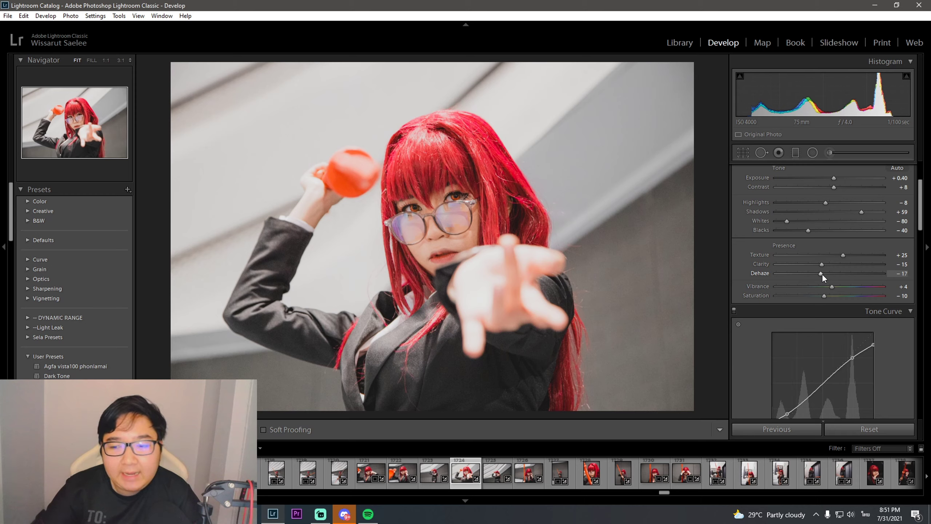
left_click_drag(823, 273, 836, 276)
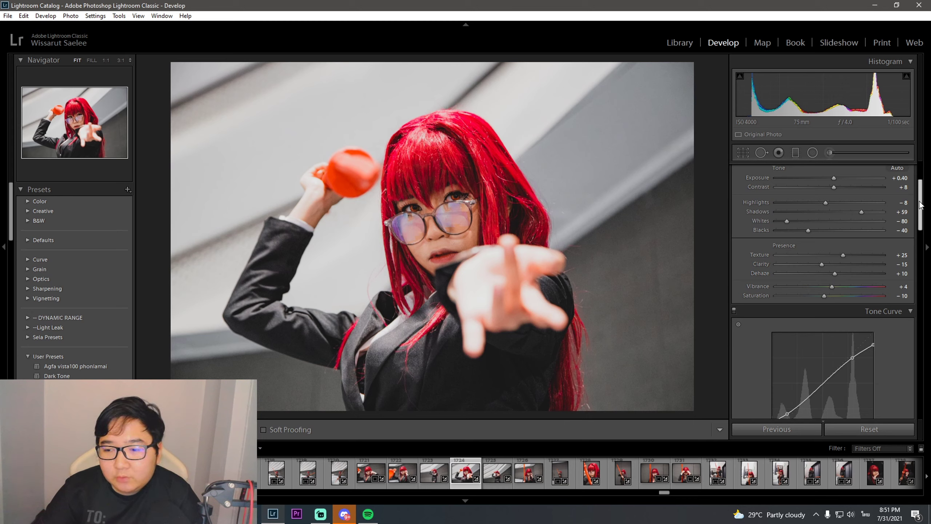
left_click_drag(921, 205, 920, 301)
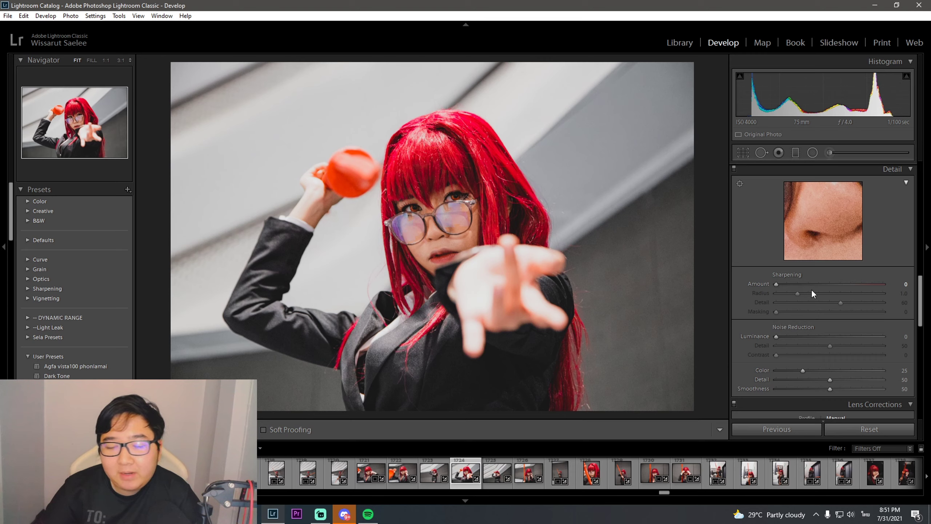
Step: Expand the Detail panel and preview Sharpening Amount at 150 on the eyes at 1:1
left_click(911, 170)
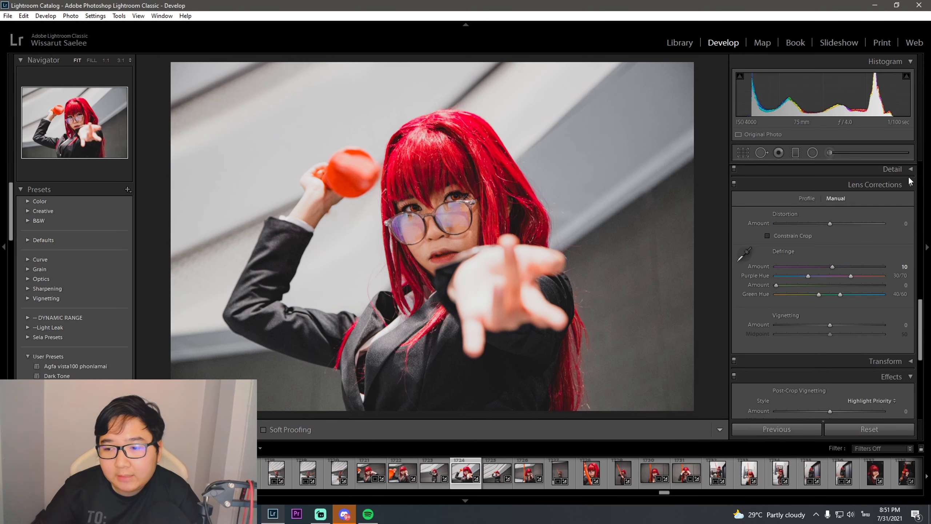
left_click_drag(921, 312, 923, 284)
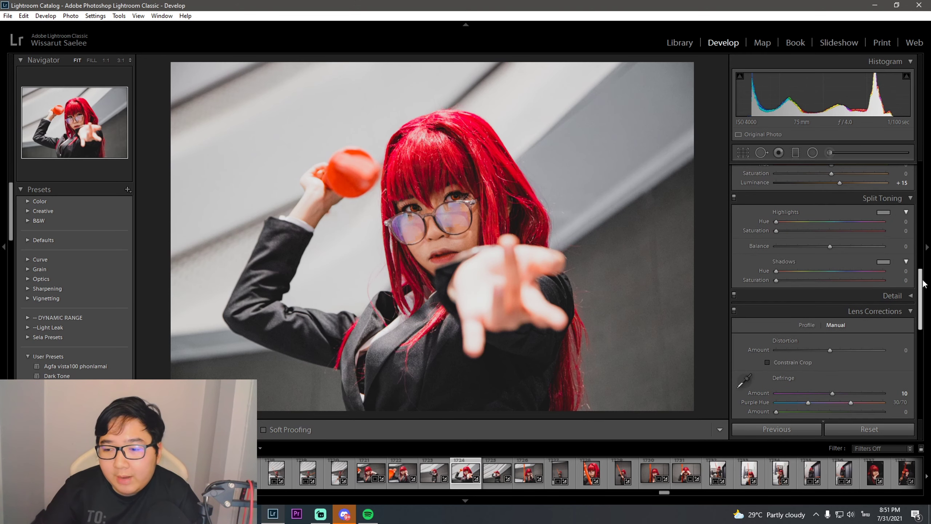
left_click(905, 296)
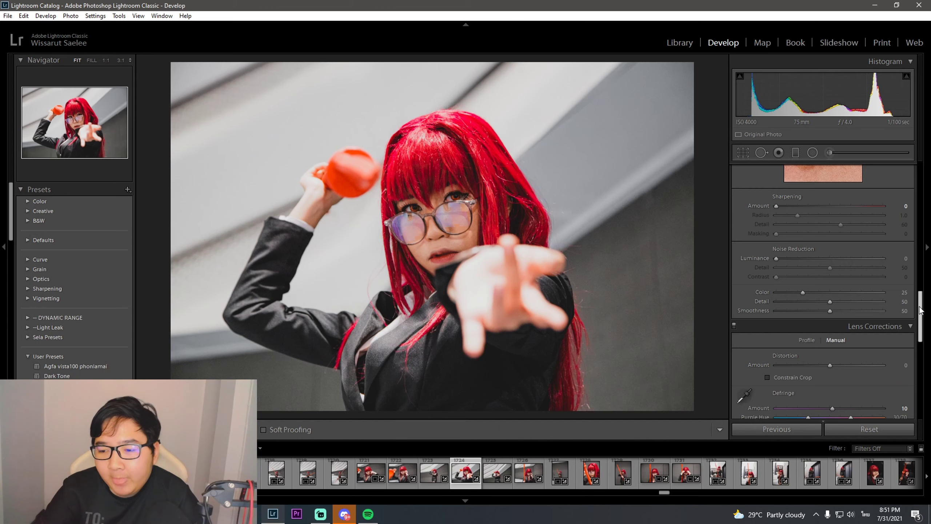
scroll(913, 301, "down", 3)
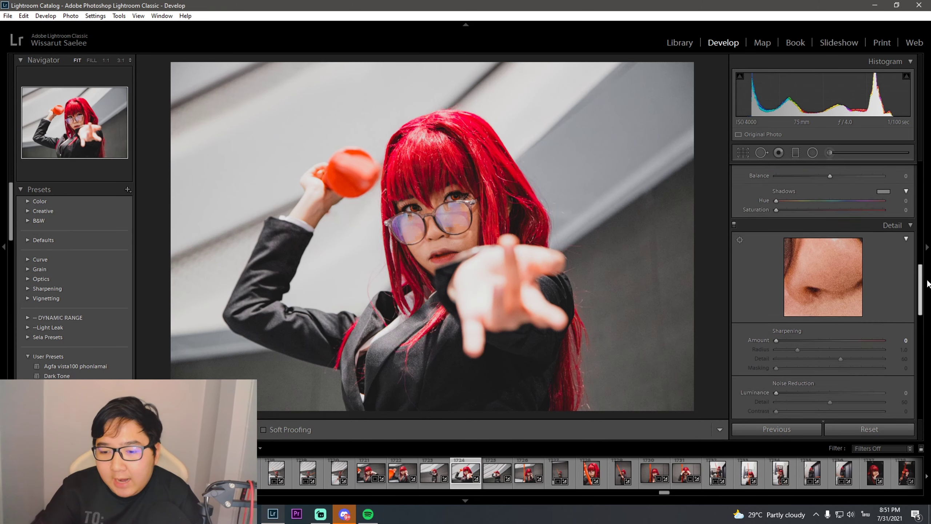
scroll(913, 301, "down", 2)
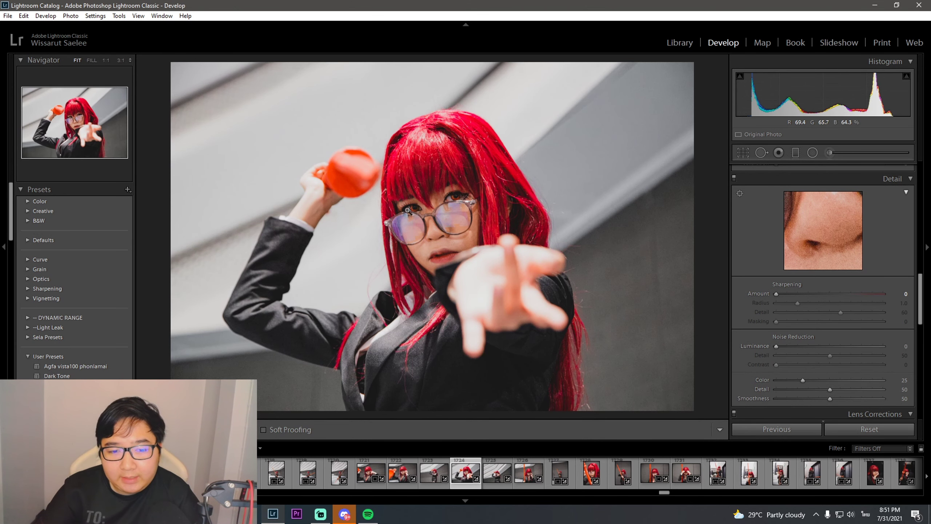
key("z")
mouse_move(776, 293)
left_mouse_down()
mouse_move(921, 302)
mouse_move(862, 298)
left_mouse_up()
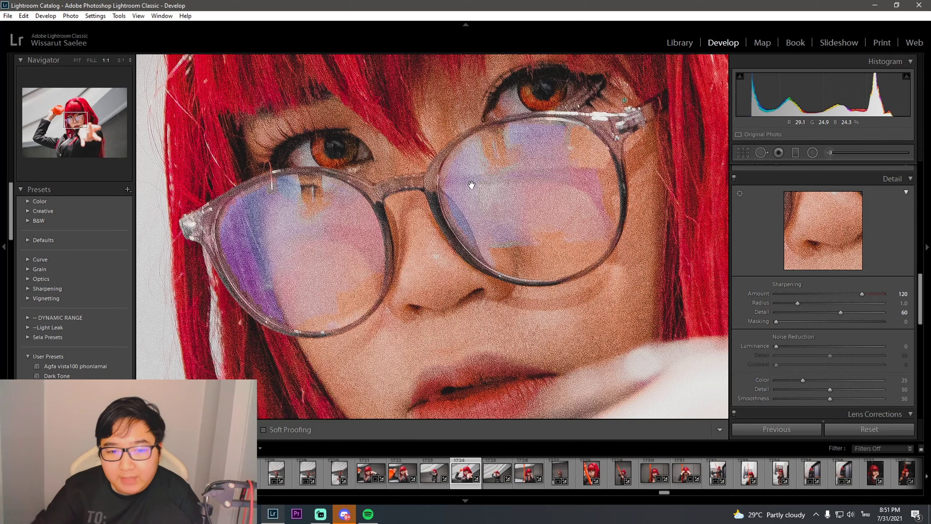
left_click(488, 248)
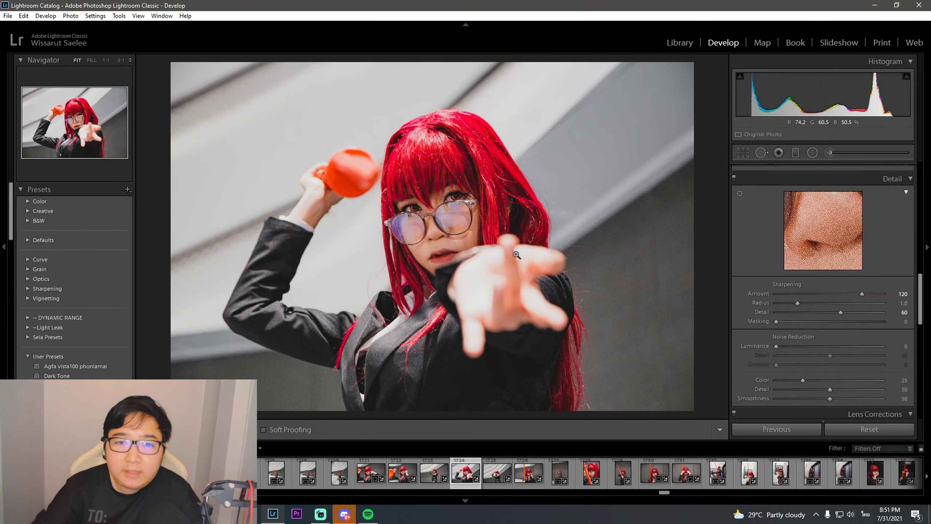
Step: Settle Sharpening Amount at 60, inspecting background grain at 1:1 beside the hand
left_click_drag(862, 294, 830, 293)
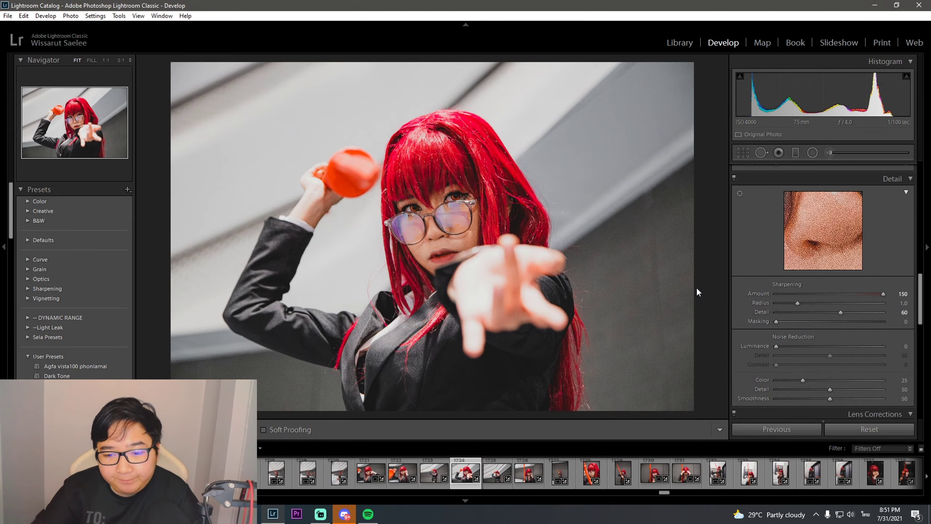
left_click(624, 313)
left_click_drag(623, 314, 663, 315)
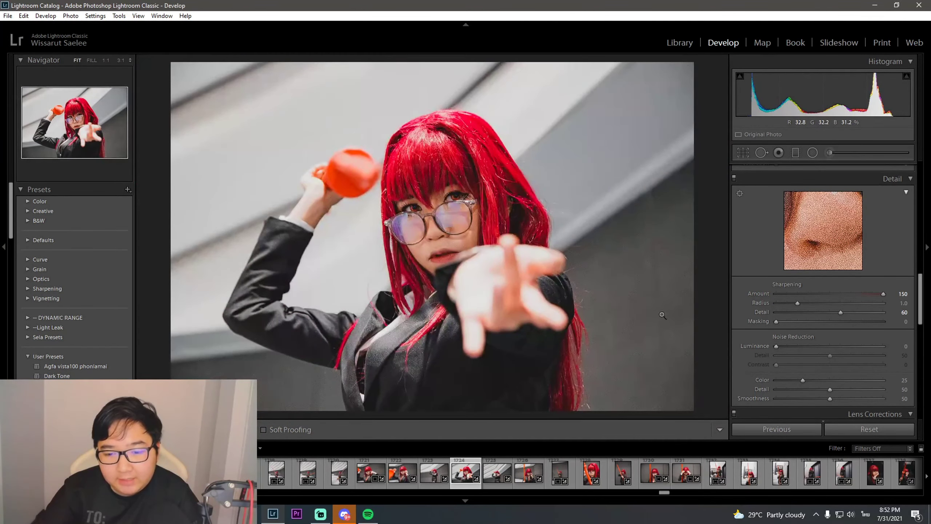
left_click_drag(884, 294, 864, 296)
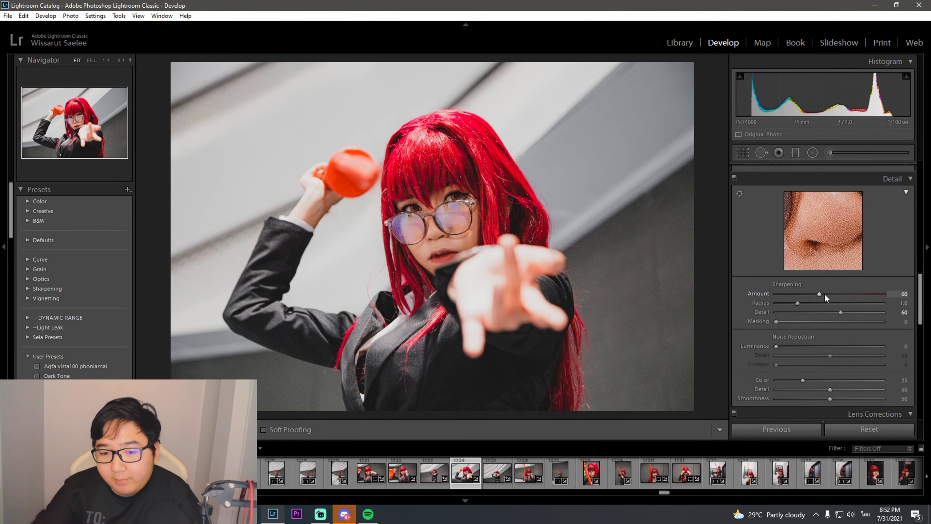
left_click(637, 290)
left_click_drag(637, 290, 449, 260)
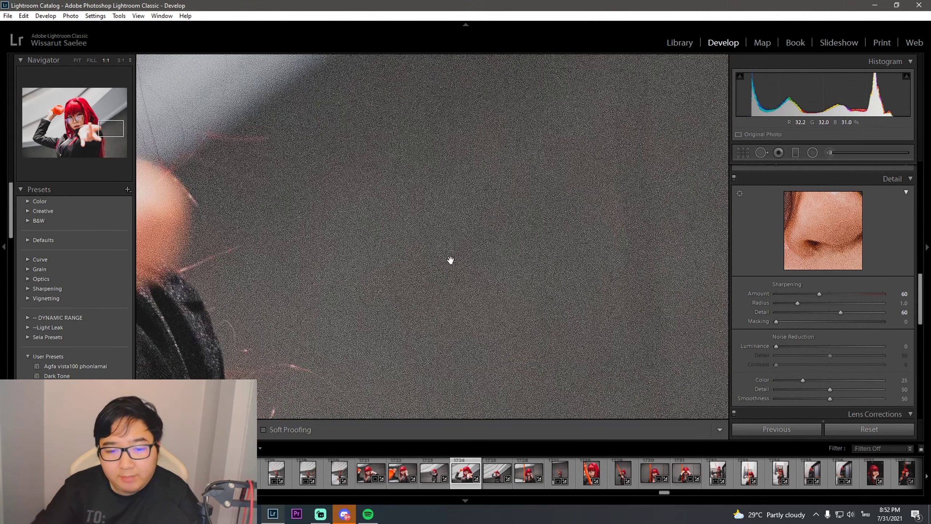
left_click_drag(555, 304, 542, 270)
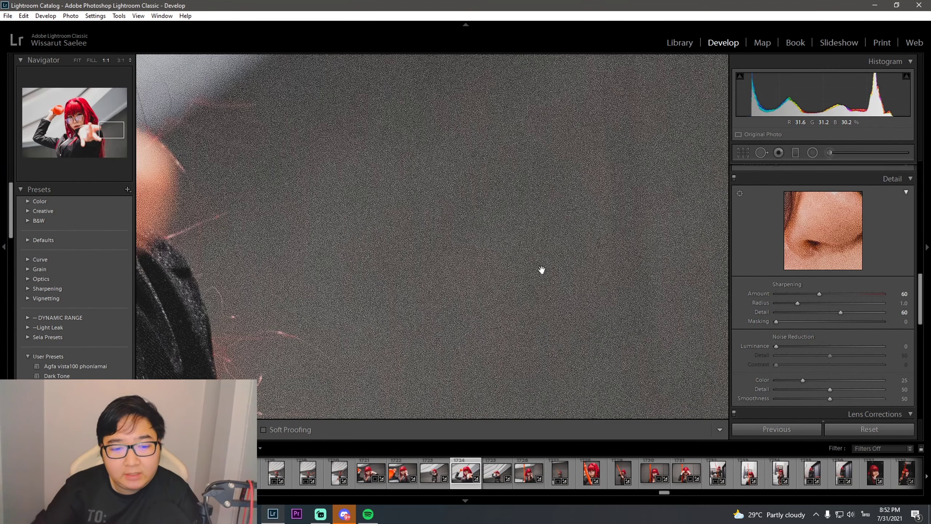
left_click(542, 269)
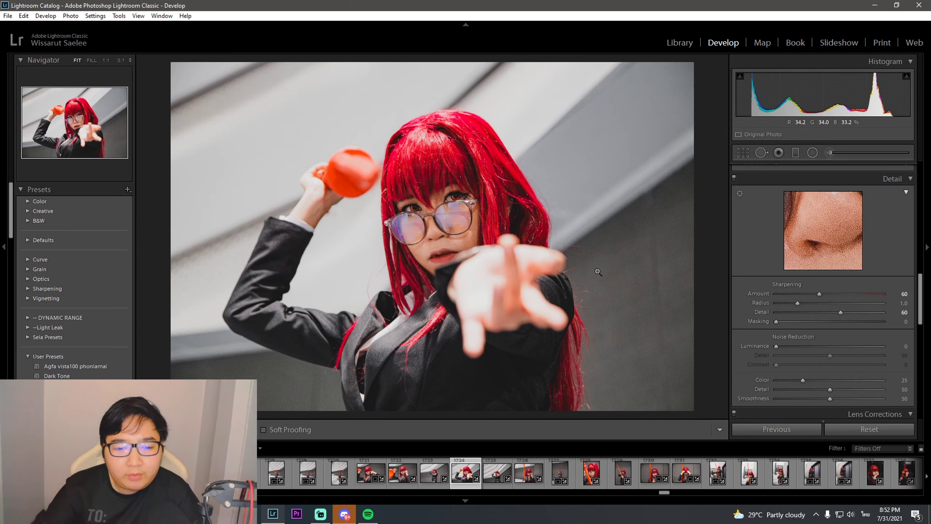
left_click(616, 270)
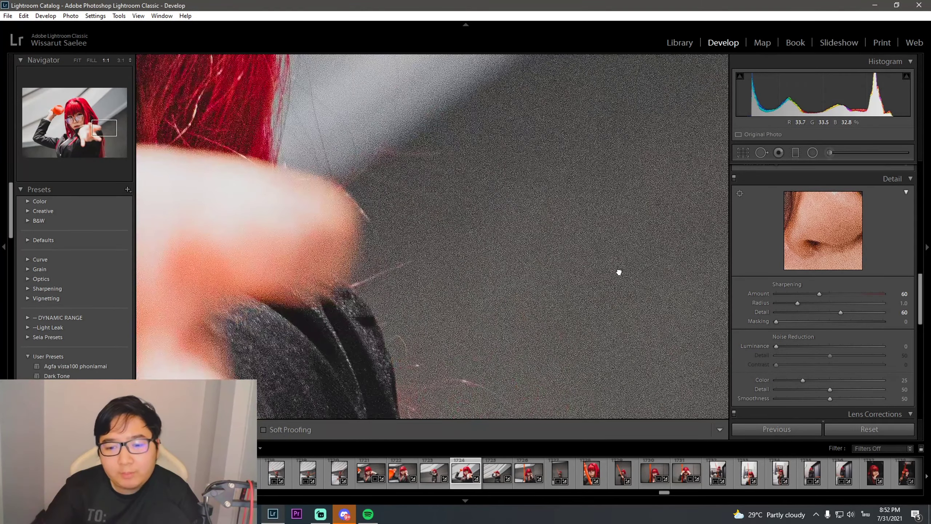
left_click(618, 268)
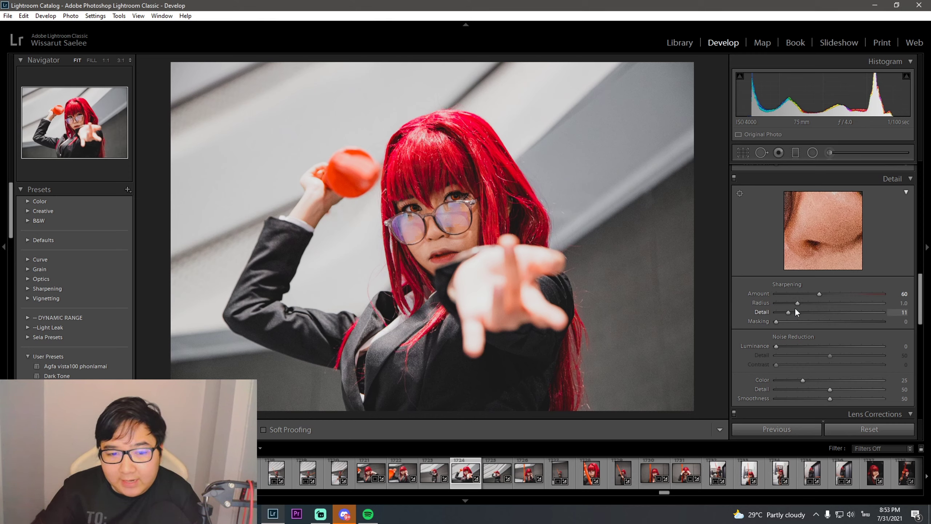
left_click_drag(796, 311, 740, 311)
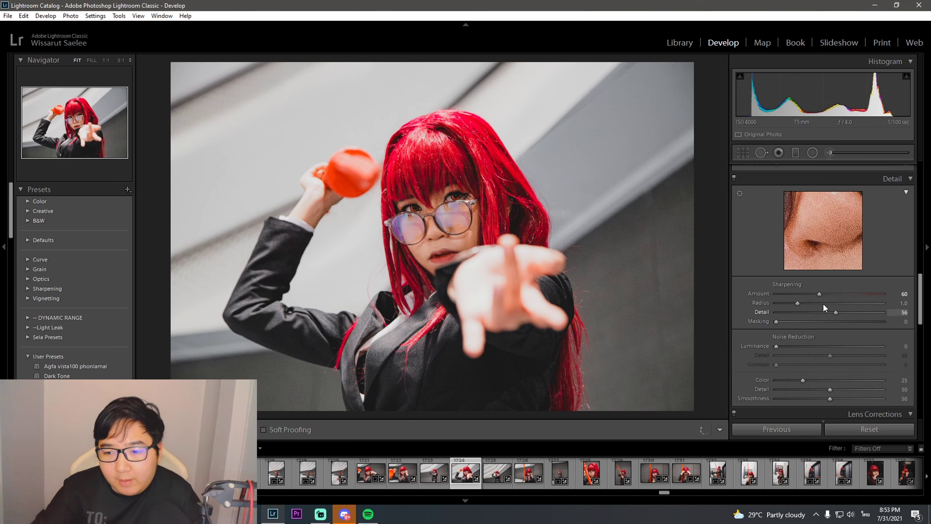
left_click(819, 312)
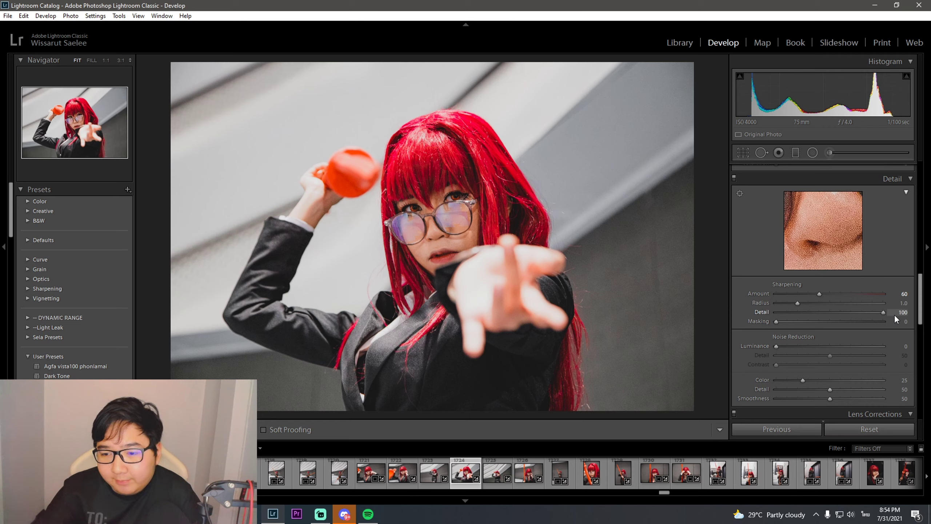
left_click_drag(865, 314, 775, 319)
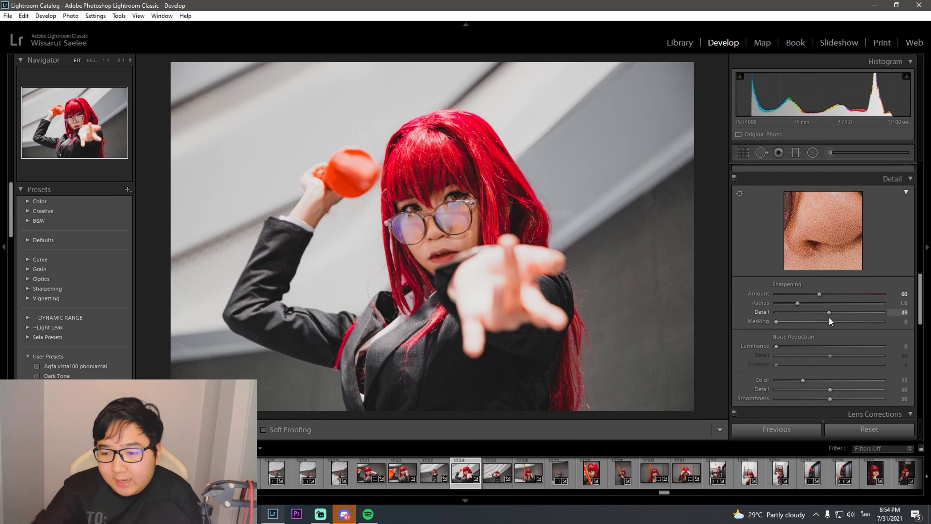
left_click(840, 317)
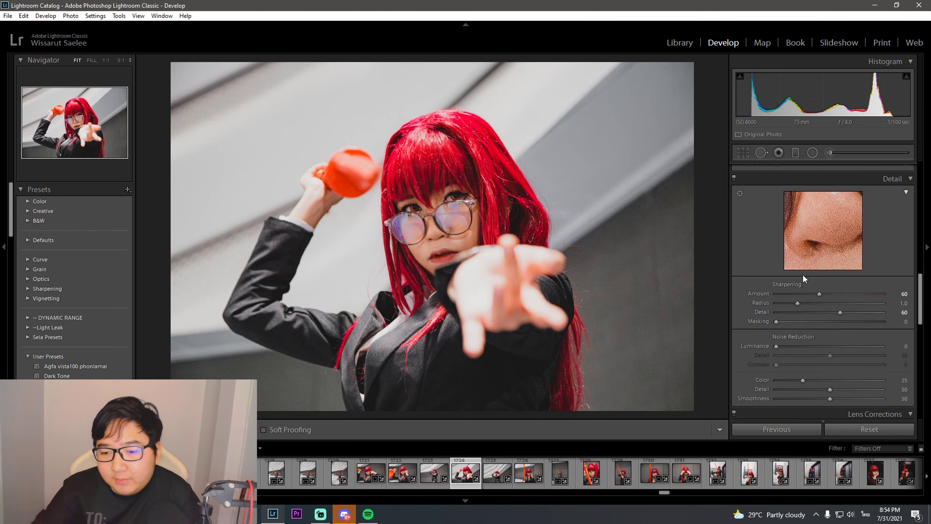
left_click(460, 250)
left_click_drag(460, 250, 463, 227)
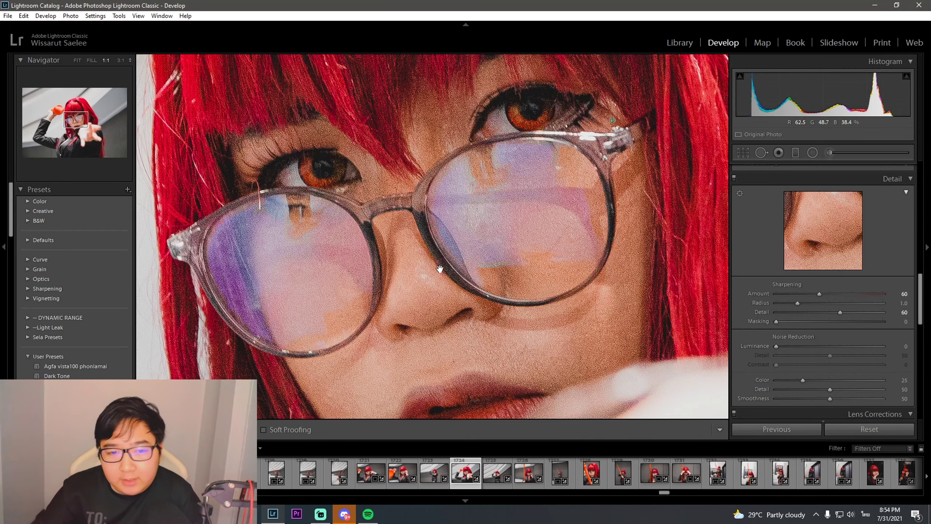
left_click(444, 270)
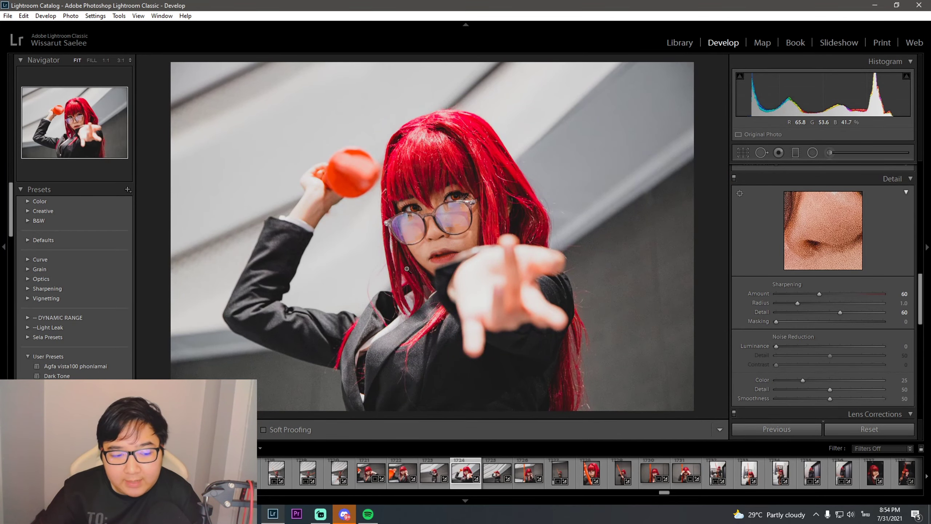
left_click(449, 206)
left_click(411, 279)
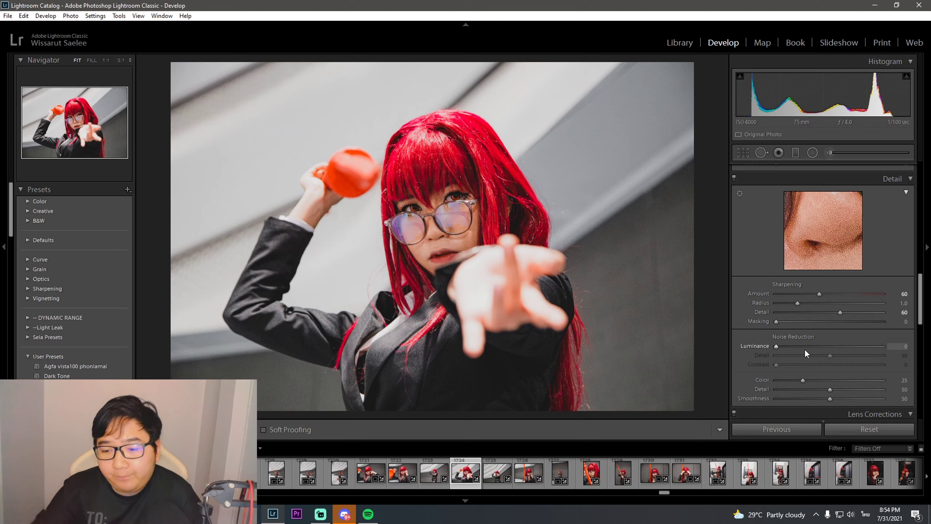
Step: Preview Luminance noise reduction at 44 on the eyes and glasses at 1:1
left_click(448, 254)
left_click_drag(448, 254, 421, 265)
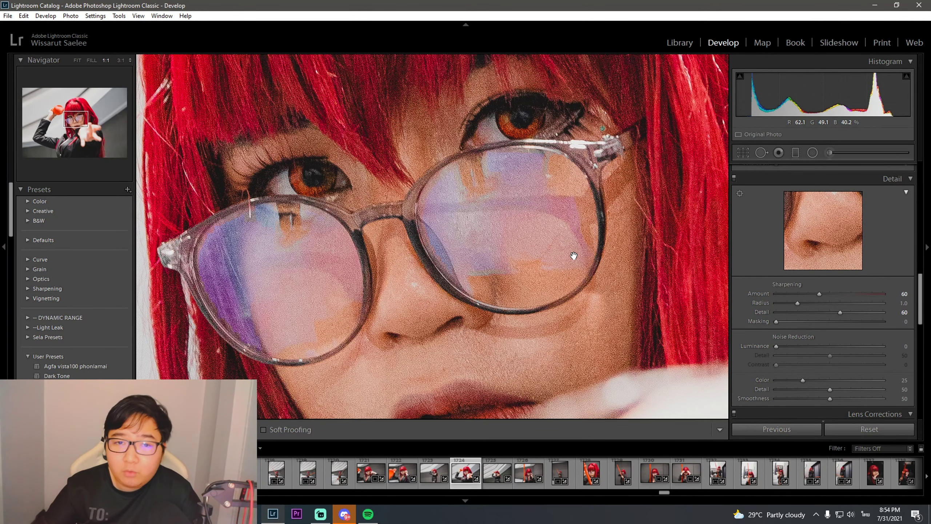
left_click_drag(778, 346, 757, 344)
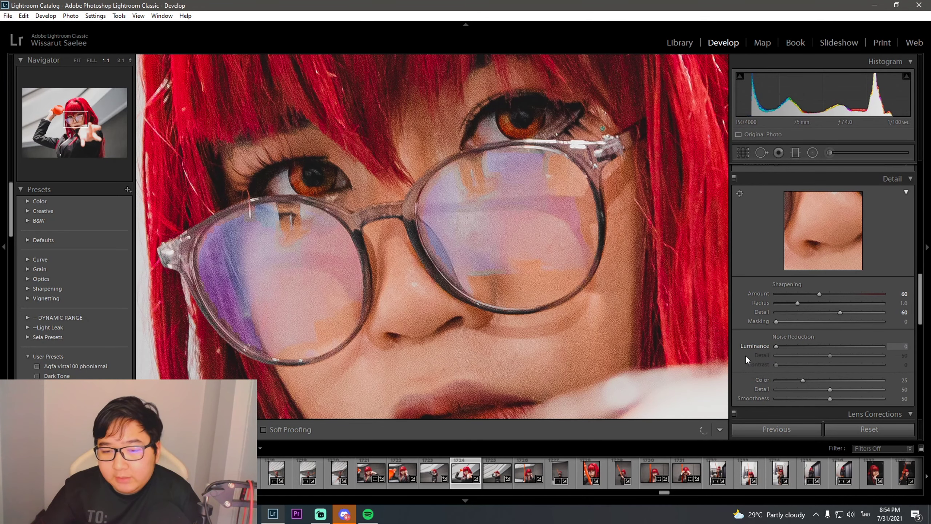
left_click_drag(847, 356, 825, 353)
left_click(703, 346)
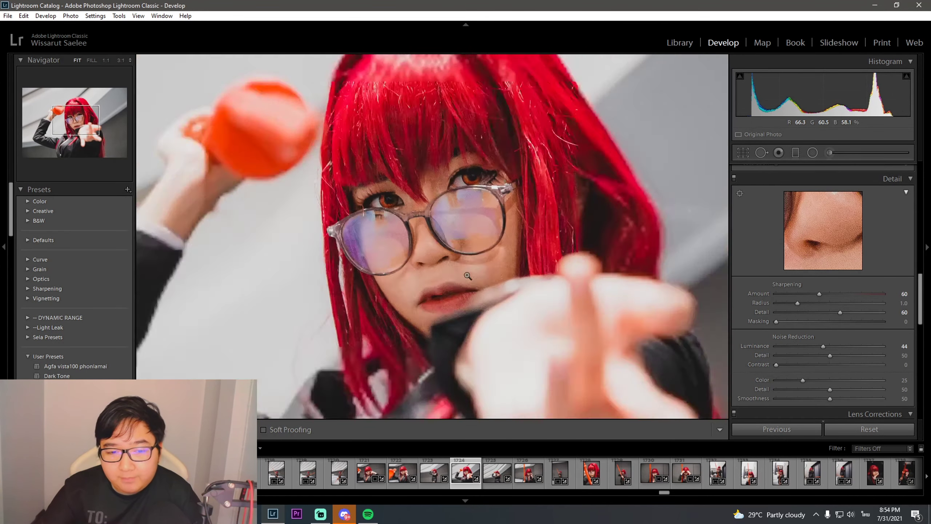
left_click(440, 252)
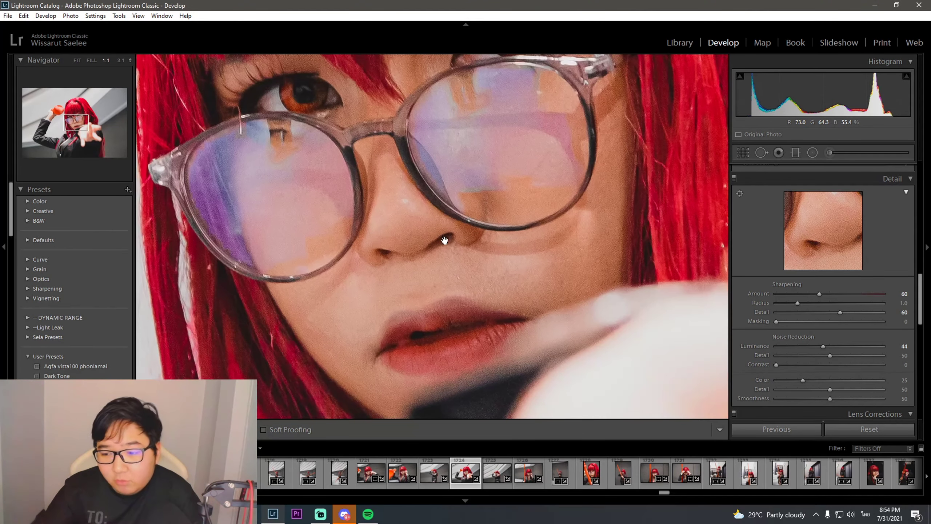
left_click(446, 241)
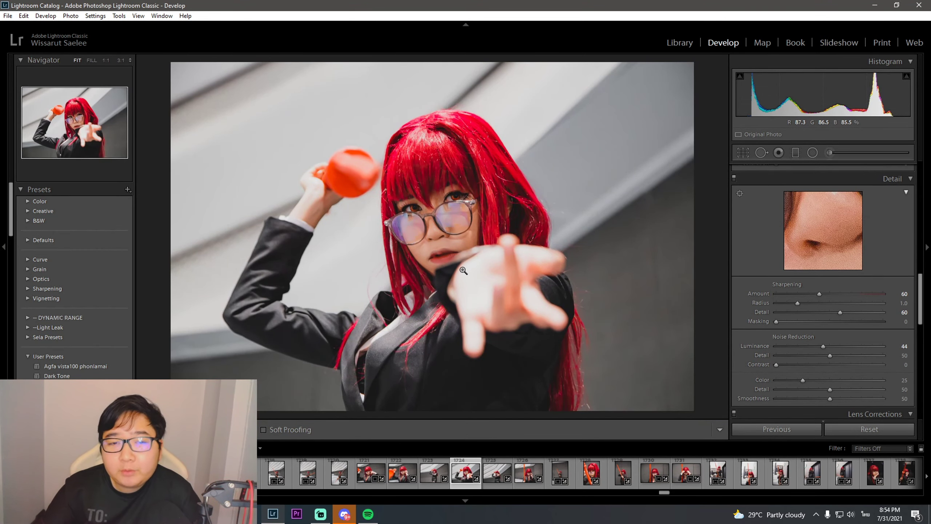
Step: Lower Luminance to 30 and compare it against Luminance 0 at 1:1 on the eyes
left_click_drag(824, 346, 809, 346)
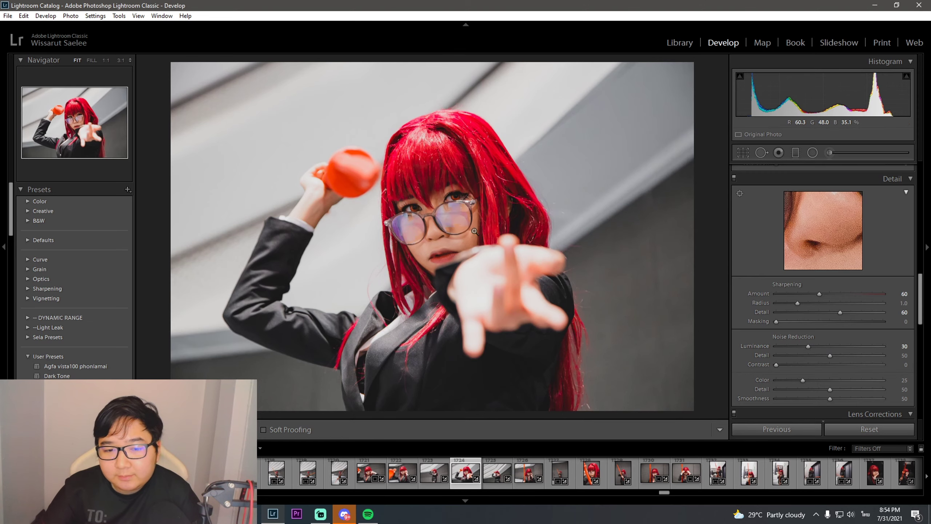
left_click(455, 239)
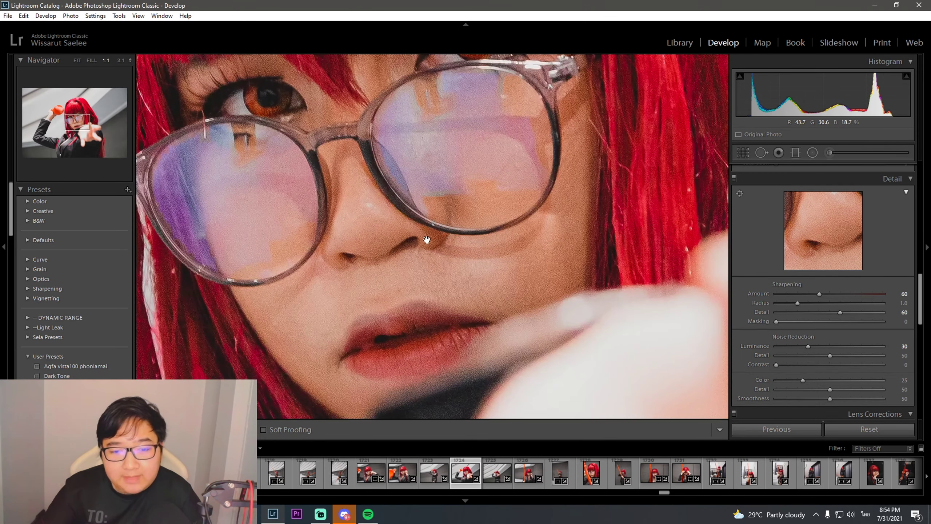
left_click_drag(809, 347, 730, 341)
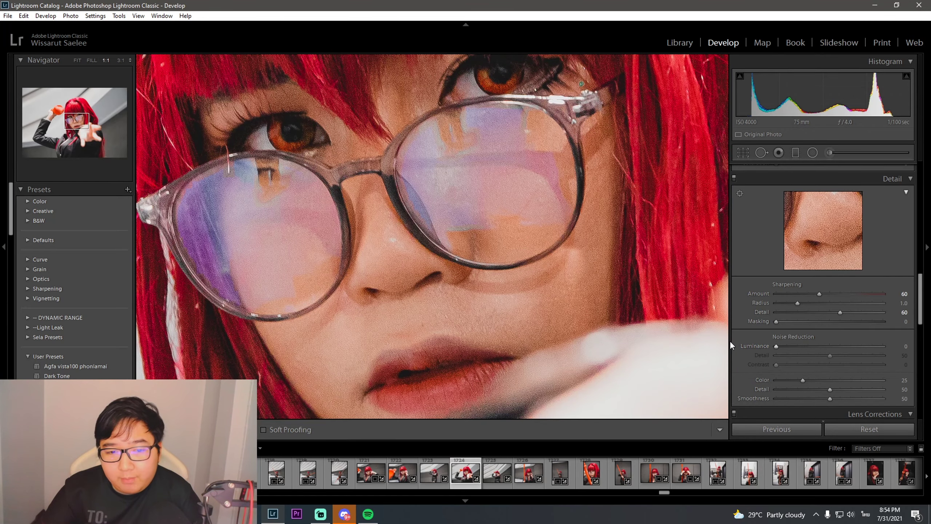
scroll(447, 231, "up", 1)
scroll(358, 118, "up", 1)
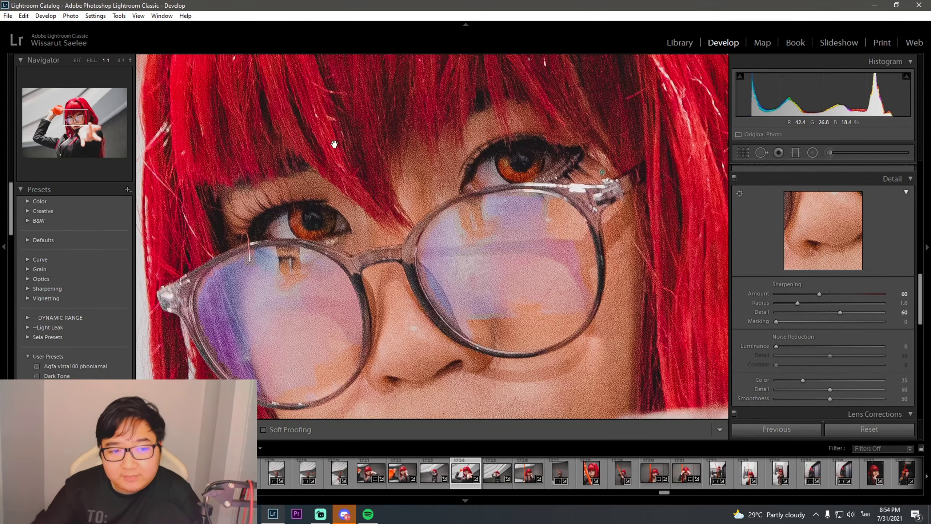
scroll(404, 111, "up", 2)
scroll(402, 152, "up", 3)
left_click_drag(535, 190, 558, 65)
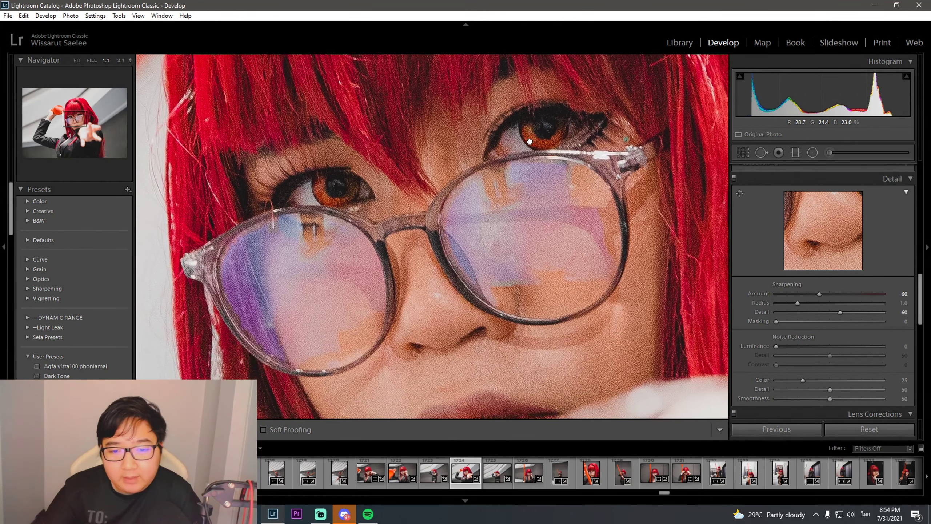
Step: Restore Luminance noise reduction to 30, checking the hair and eyes before returning to Fit
left_click_drag(777, 346, 808, 346)
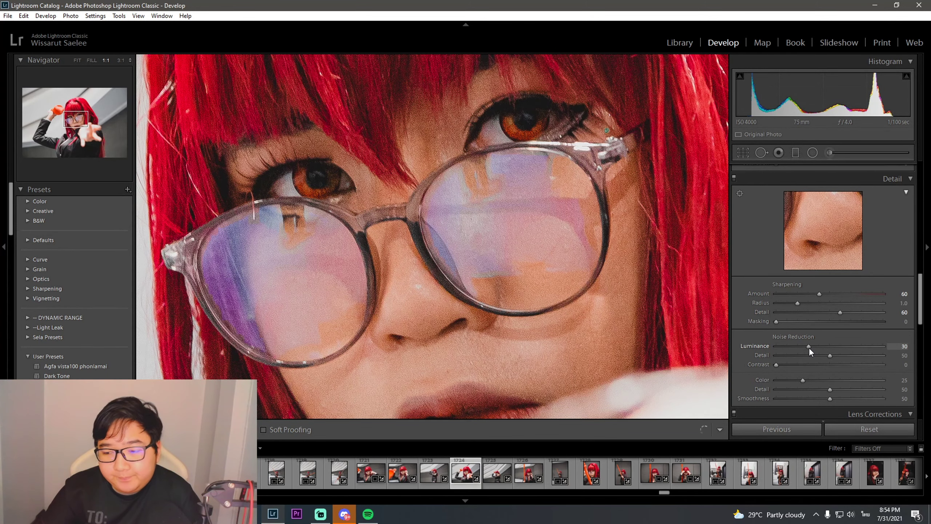
left_click_drag(397, 100, 455, 236)
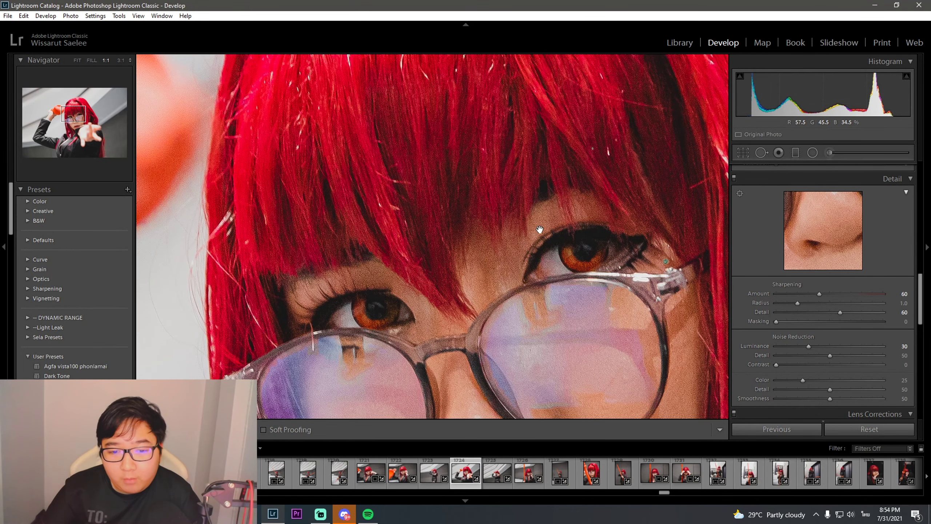
scroll(537, 212, "down", 5)
scroll(482, 204, "down", 1)
scroll(497, 188, "down", 1)
left_click(496, 267)
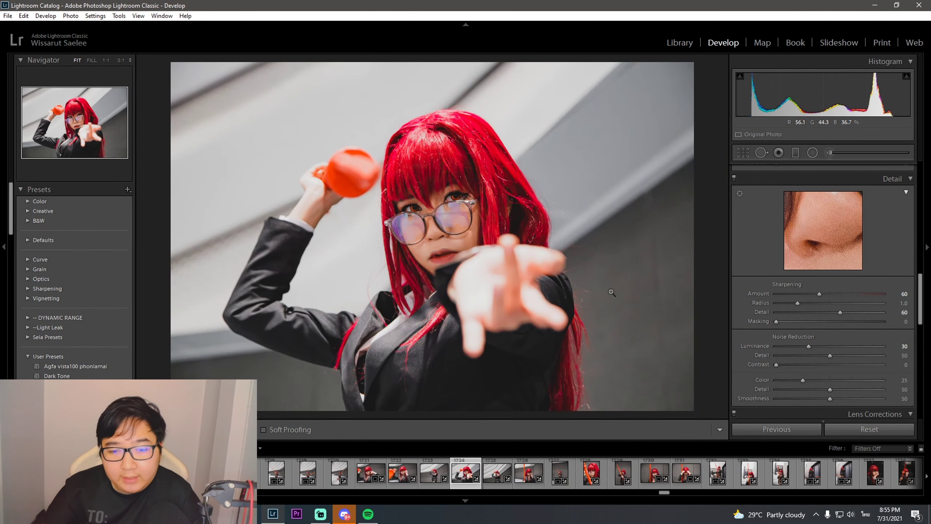
left_click_drag(794, 346, 695, 334)
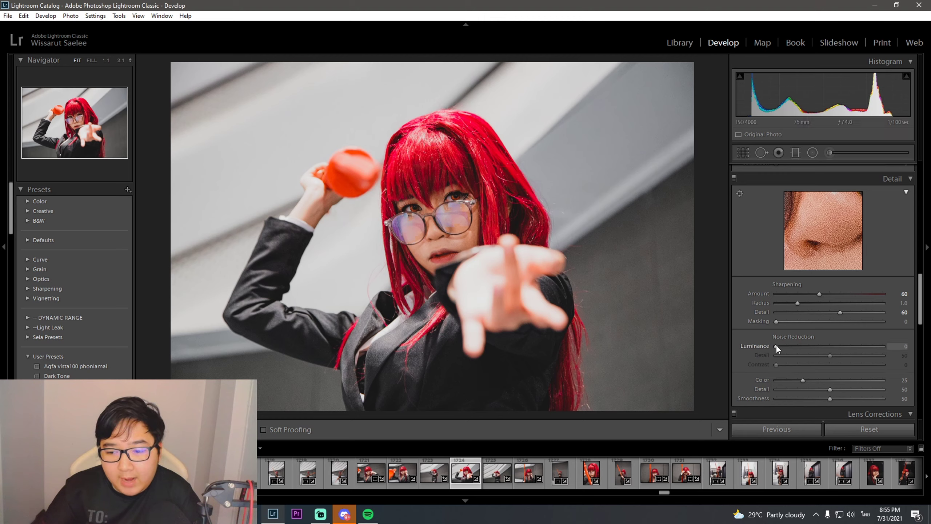
left_click_drag(776, 346, 808, 350)
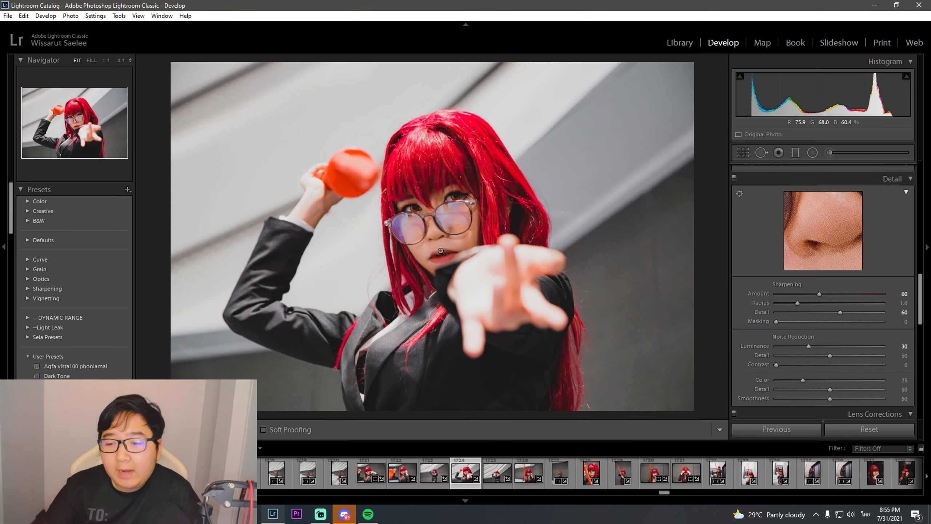
left_click(445, 211)
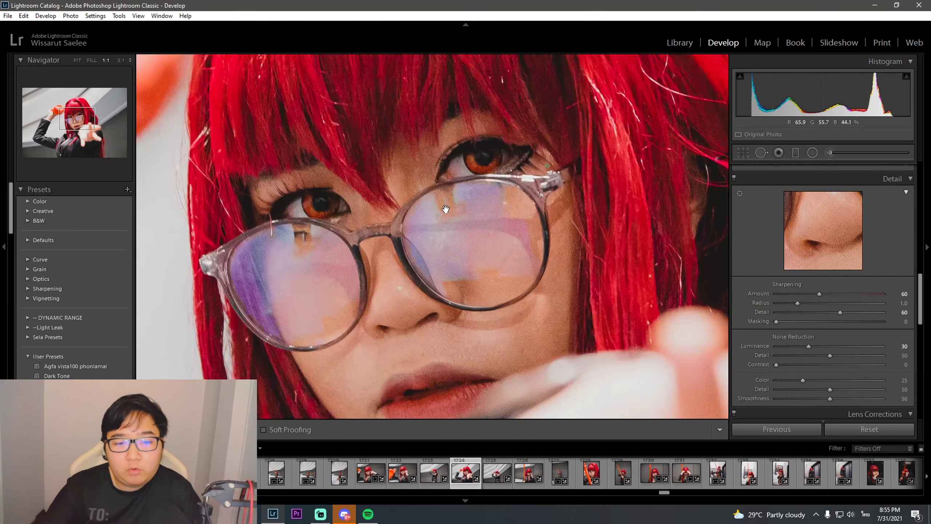
left_click_drag(434, 268, 504, 283)
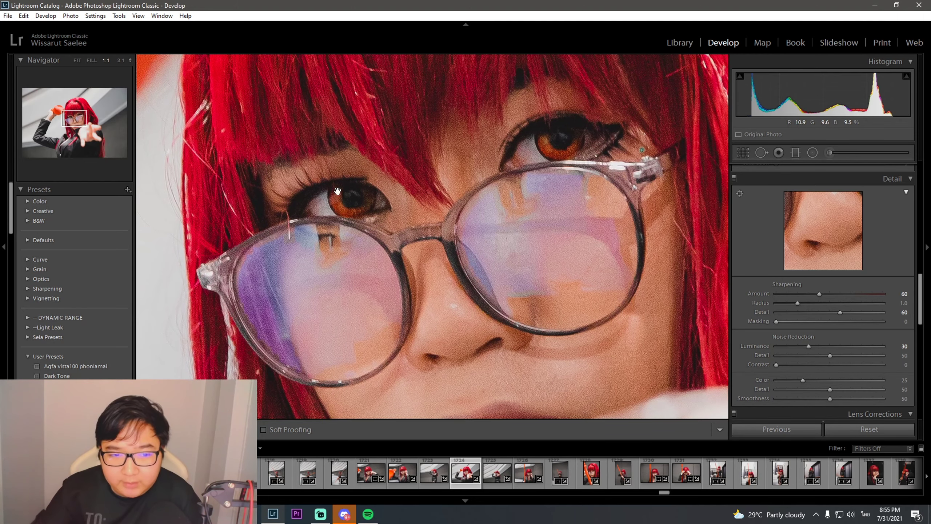
left_click(528, 286)
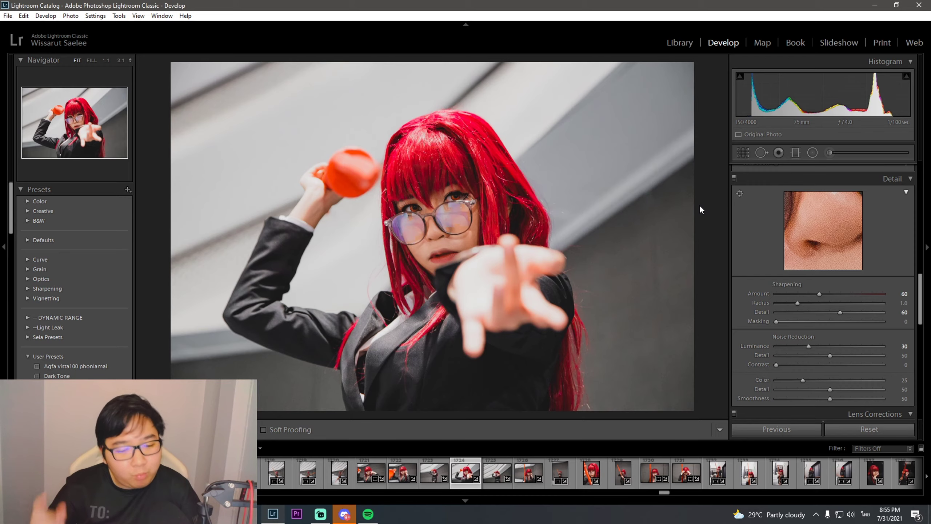
left_click(442, 206)
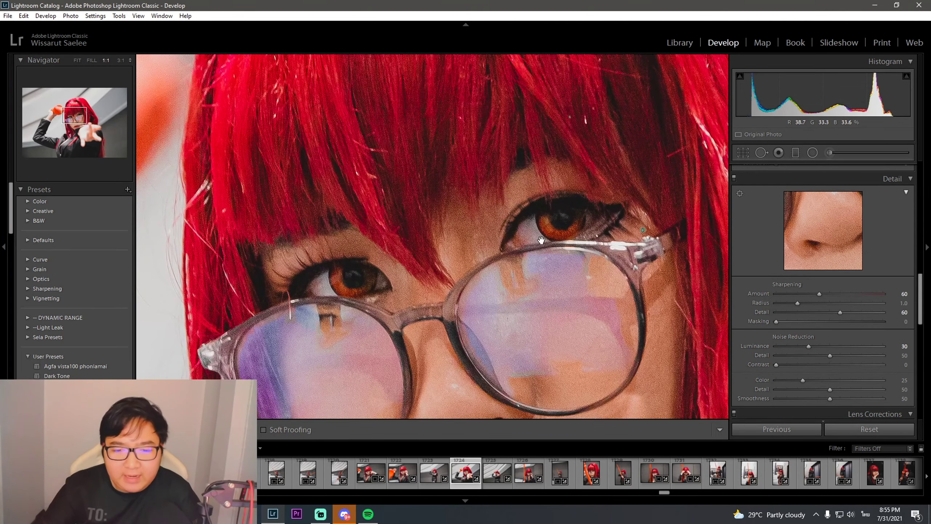
left_click_drag(435, 189, 392, 100)
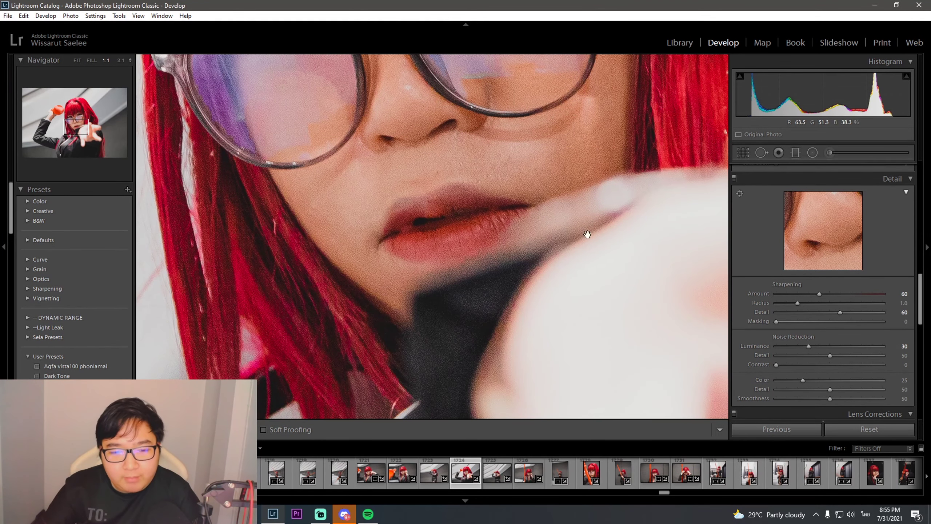
left_click_drag(589, 233, 447, 191)
left_click(505, 207)
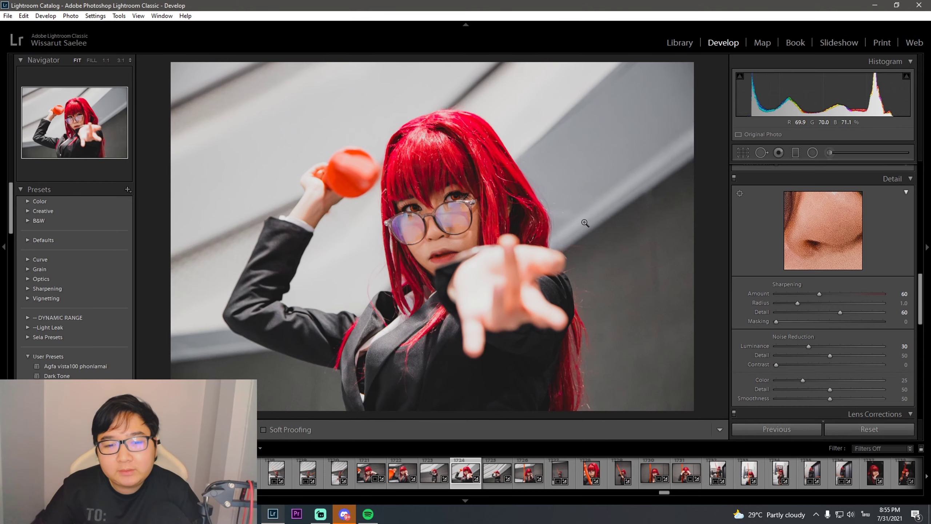
left_click(436, 218)
left_click_drag(448, 187, 434, 235)
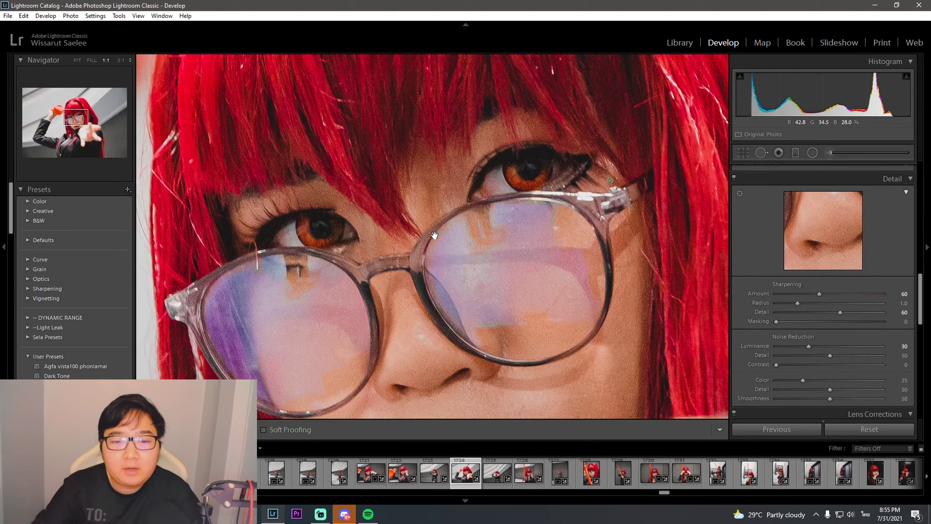
left_click(434, 235)
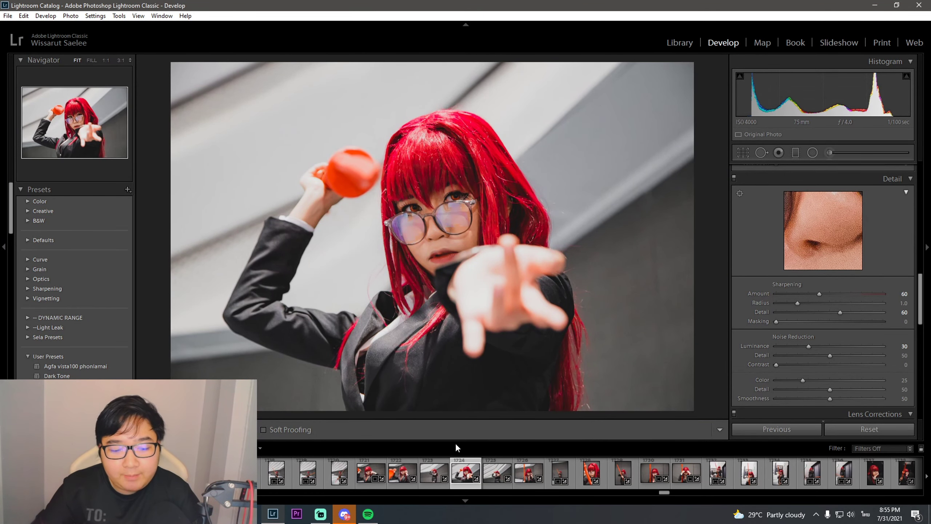
left_click(435, 472)
left_click(453, 208)
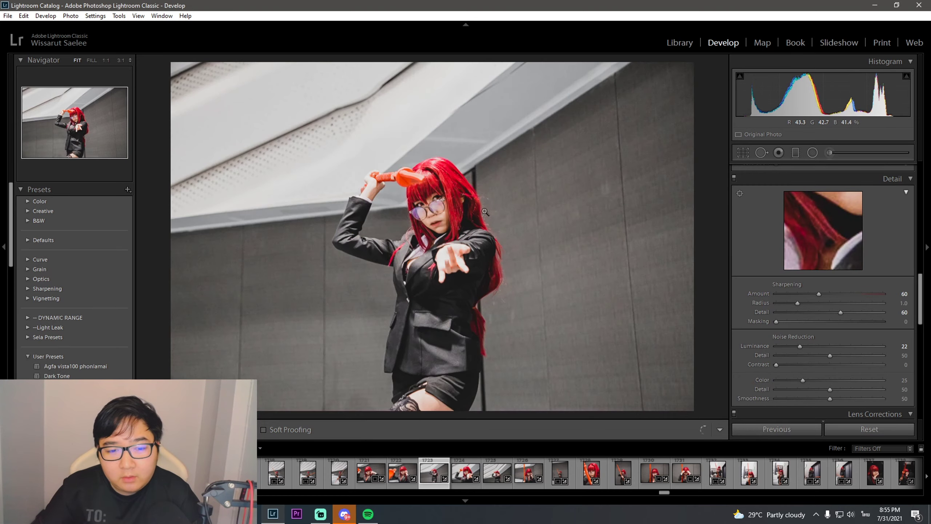
left_click(426, 214)
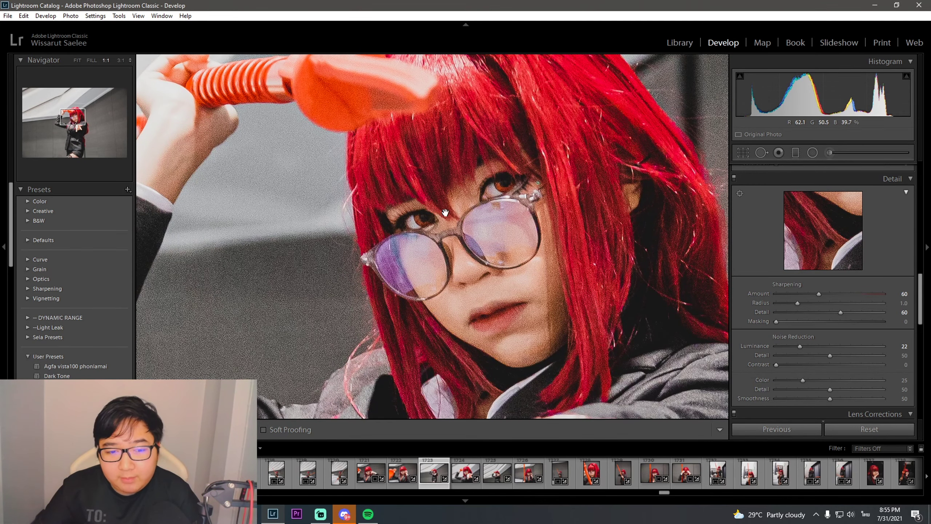
left_click(478, 226)
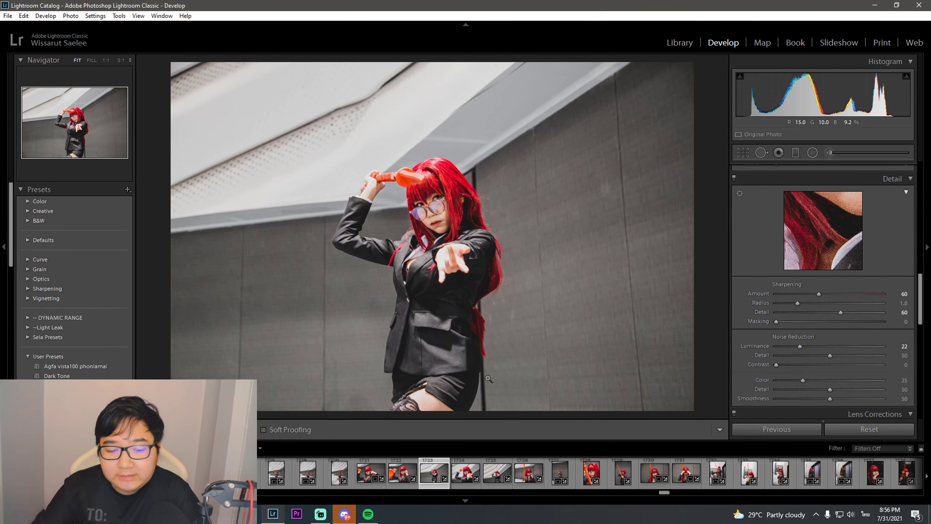
left_click(458, 475)
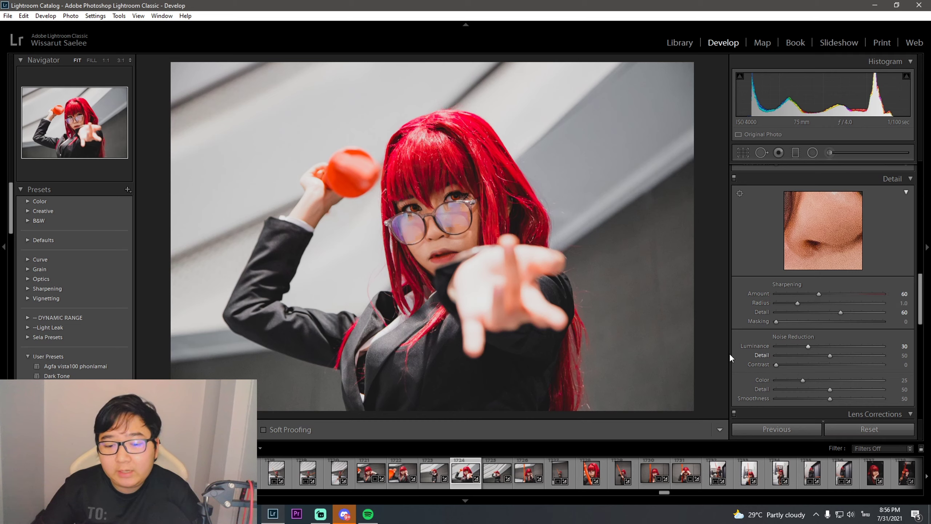
scroll(805, 316, "up", 5)
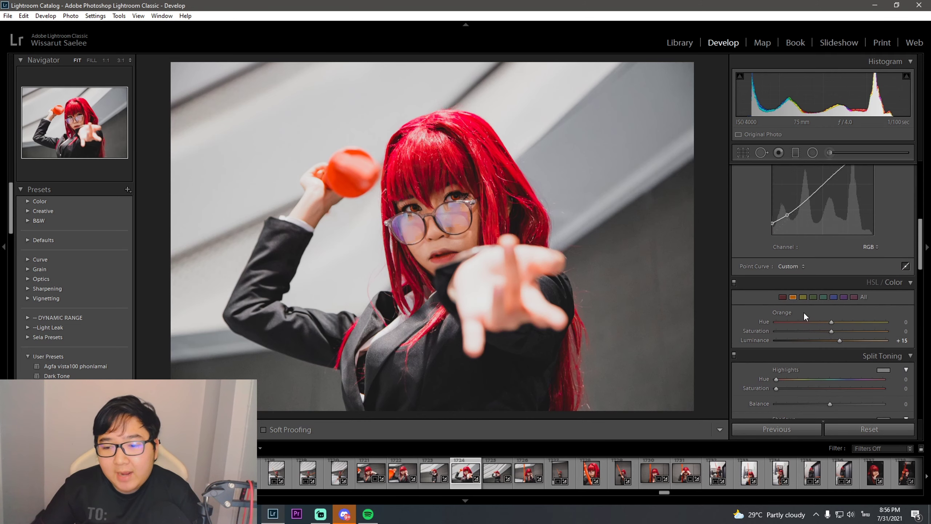
scroll(745, 329, "down", 5)
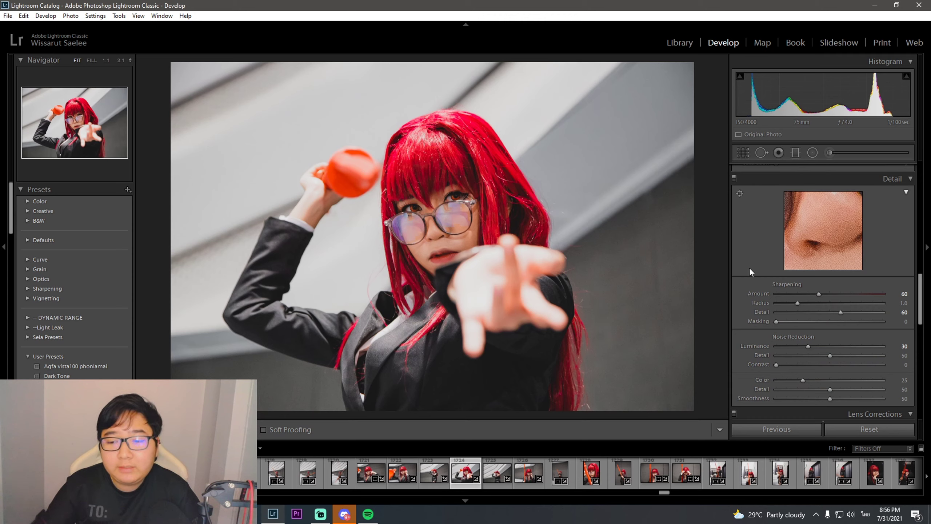